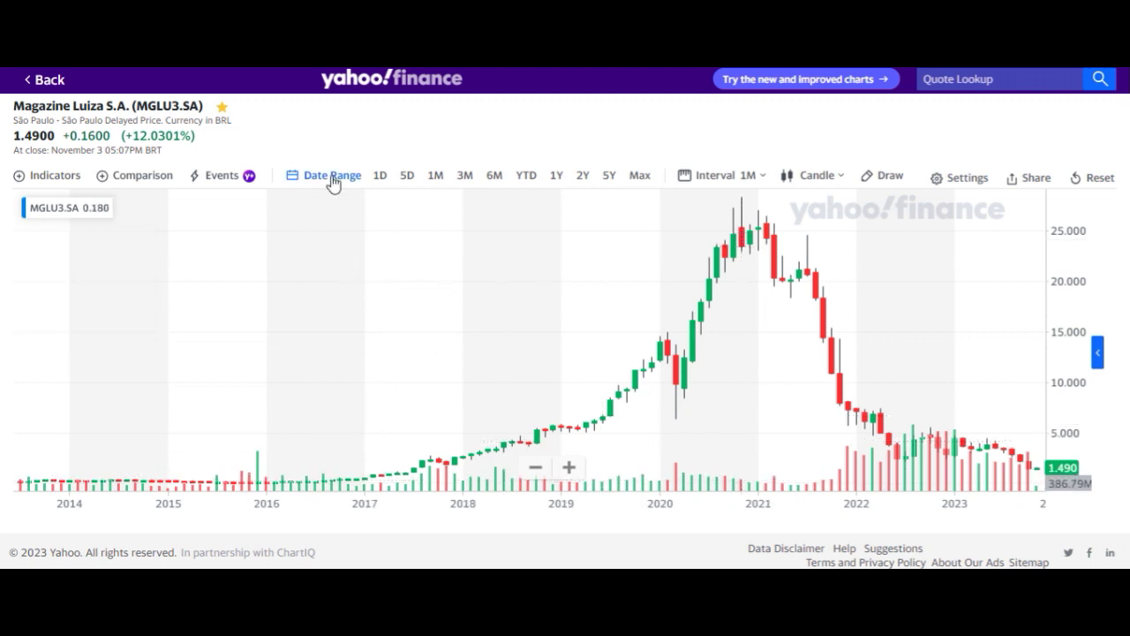
Step: Display stock splits on the MGLU3.SA chart and inspect the 2020 and 2019 split details
left_click(227, 180)
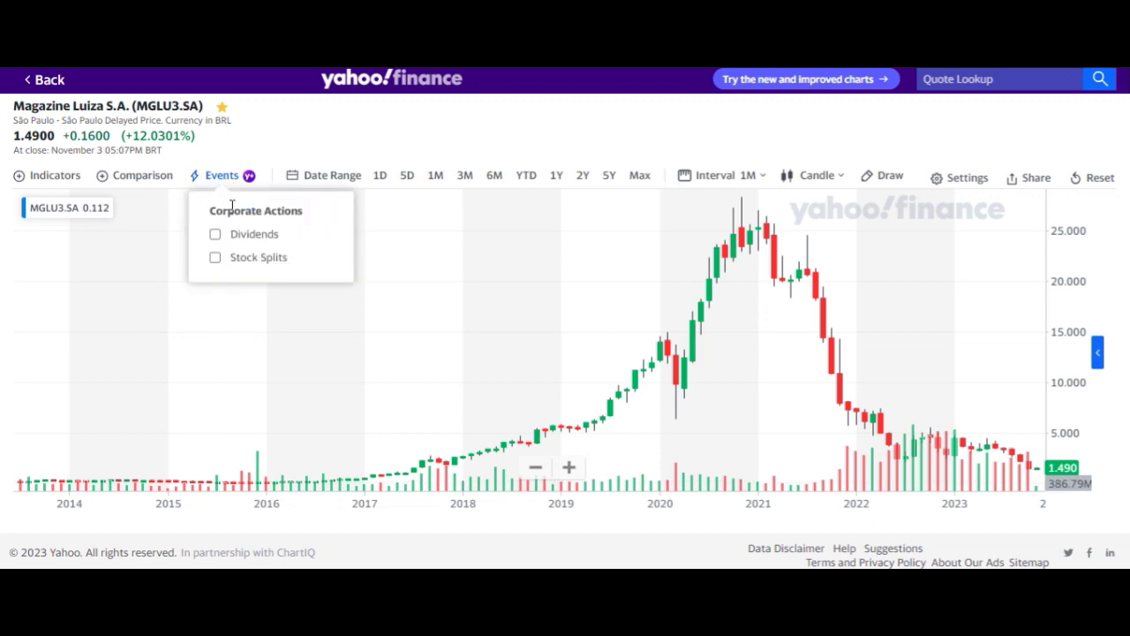
left_click(215, 257)
scroll(727, 291, "up", 5)
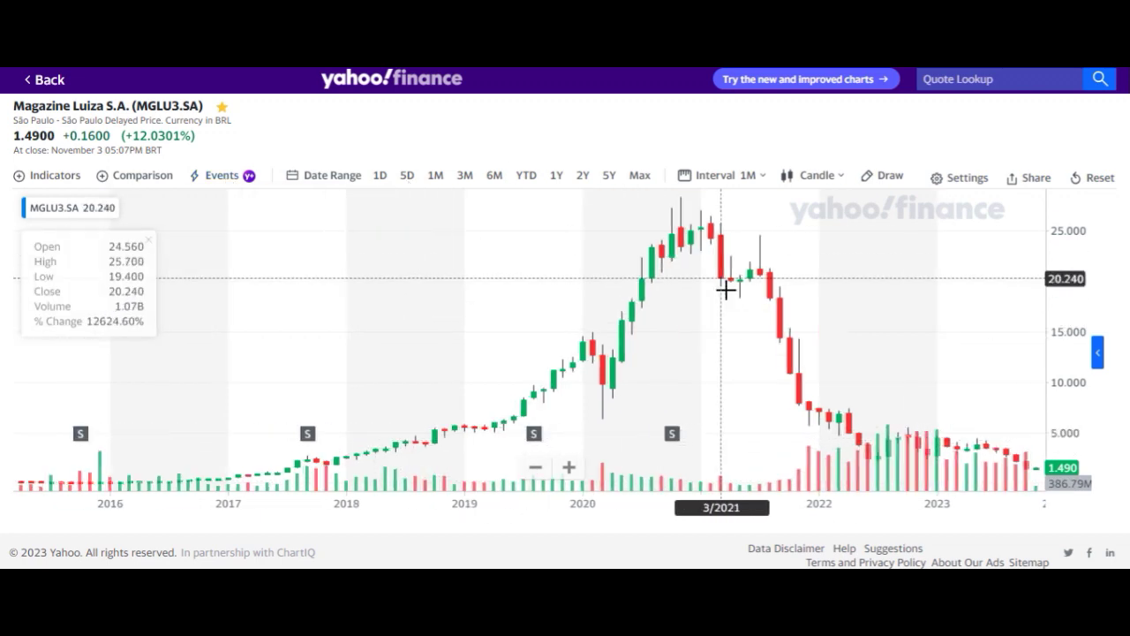
mouse_move(427, 447)
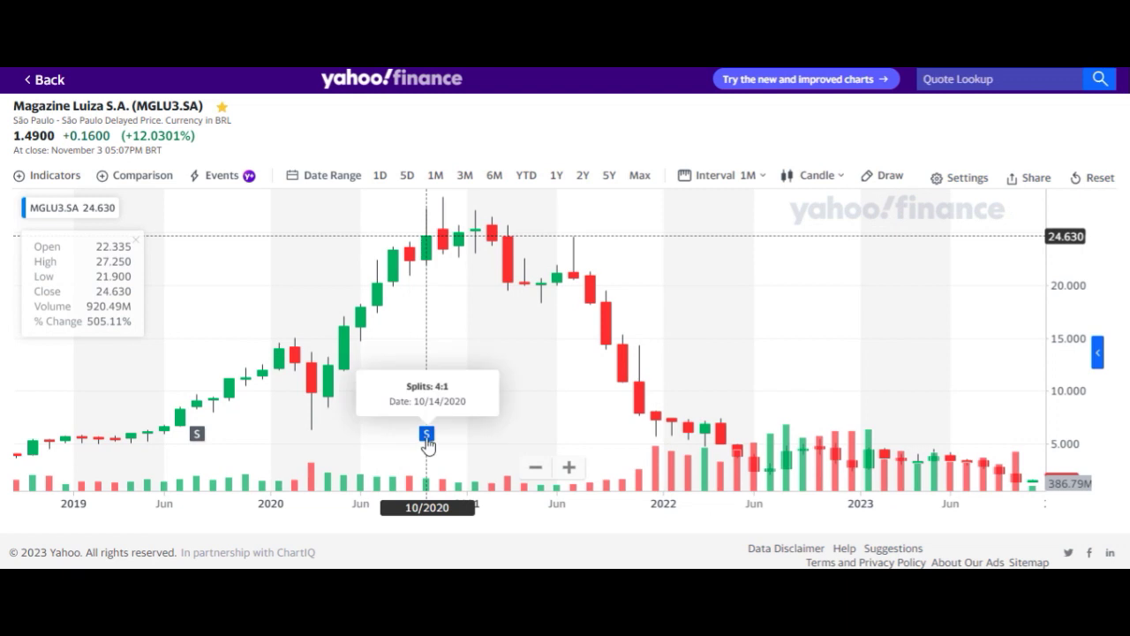
mouse_move(197, 439)
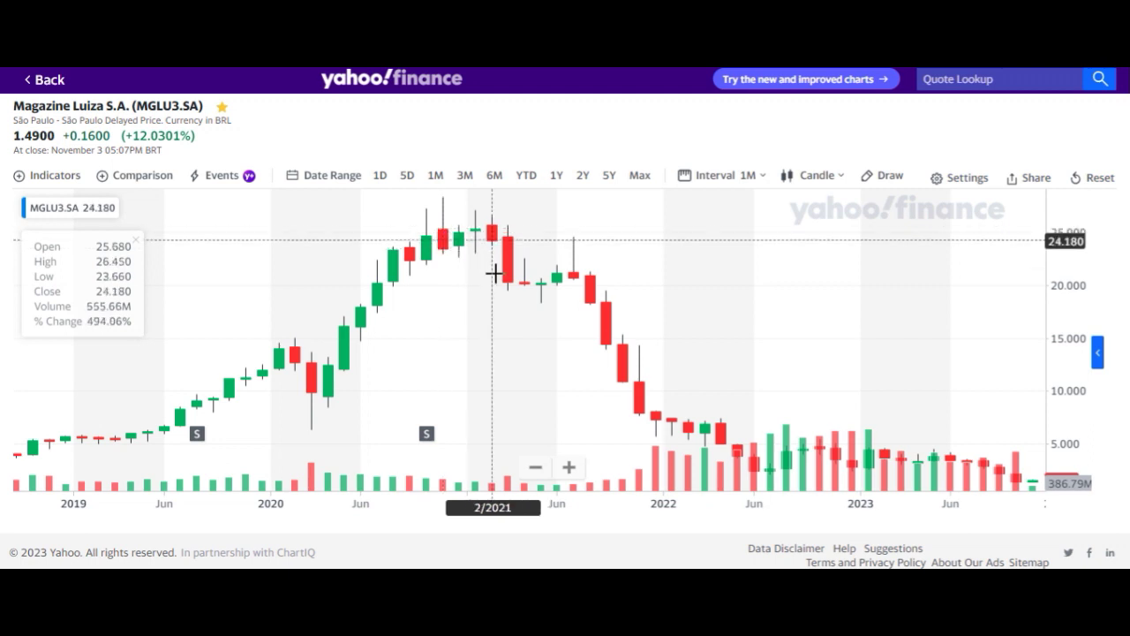
scroll(486, 277, "down", 5)
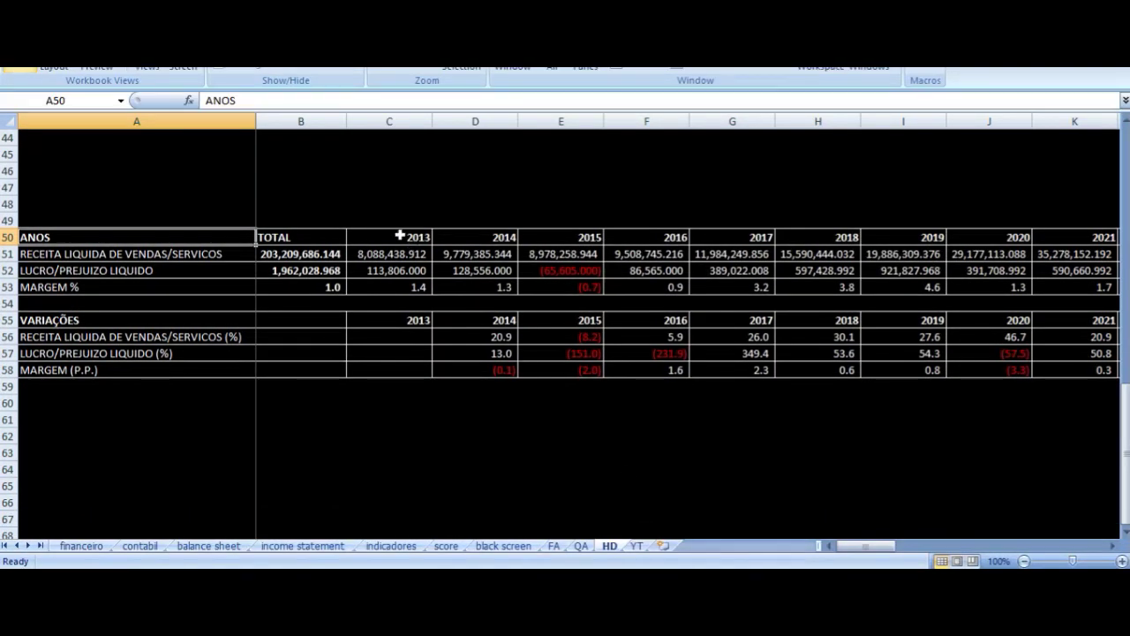
Step: Switch to the HD sheet in Excel and examine the 2013 net revenue, net profit and margin
left_click(378, 258)
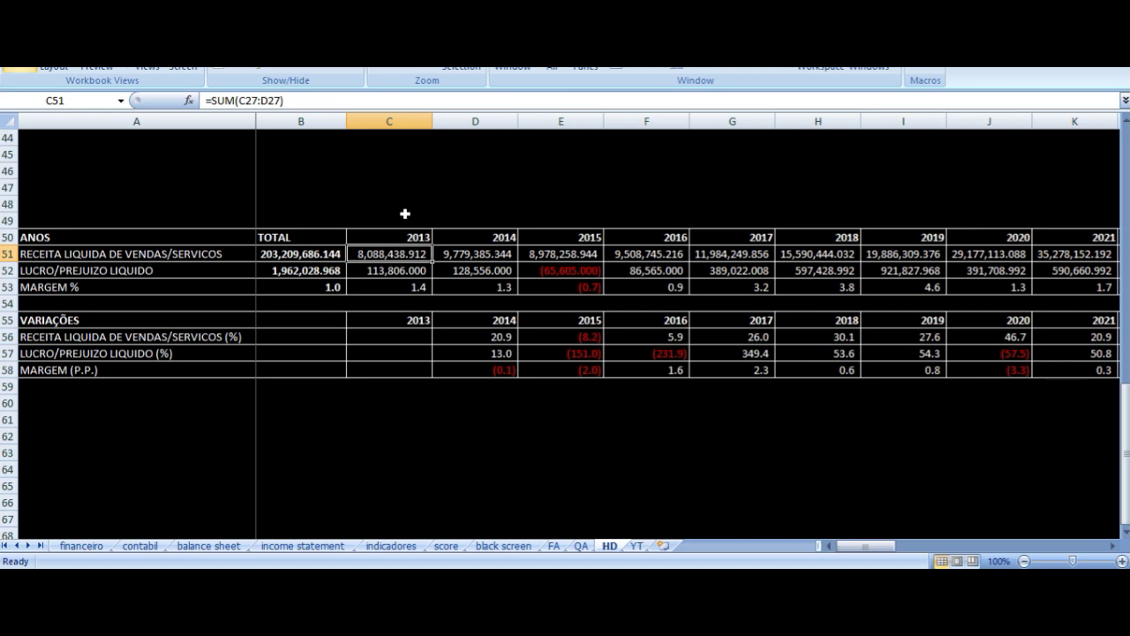
key("Down")
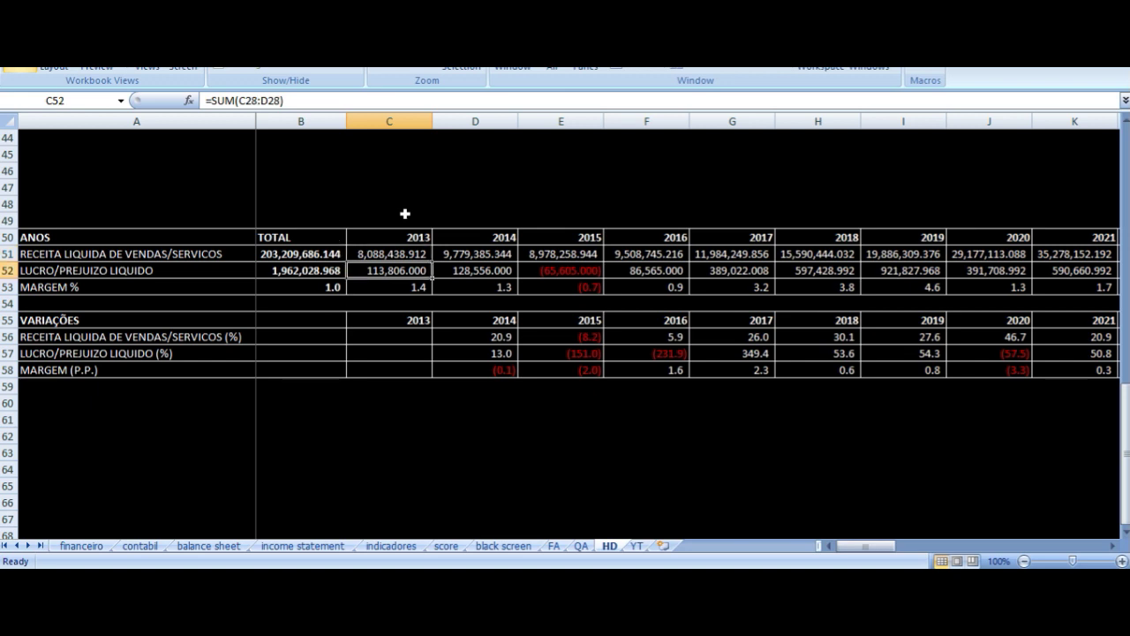
key("Down")
key("Up")
key("Up")
Step: Examine the 2014 net revenue, net profit and margin, along with their variations from 2013
key("Right")
key("Up")
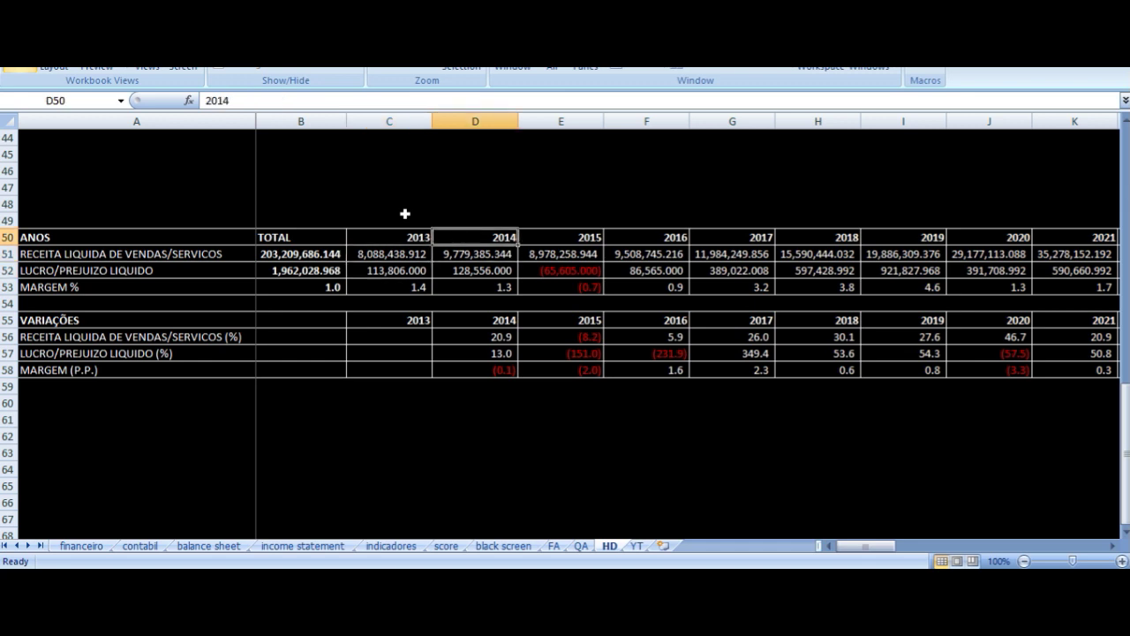
key("Down")
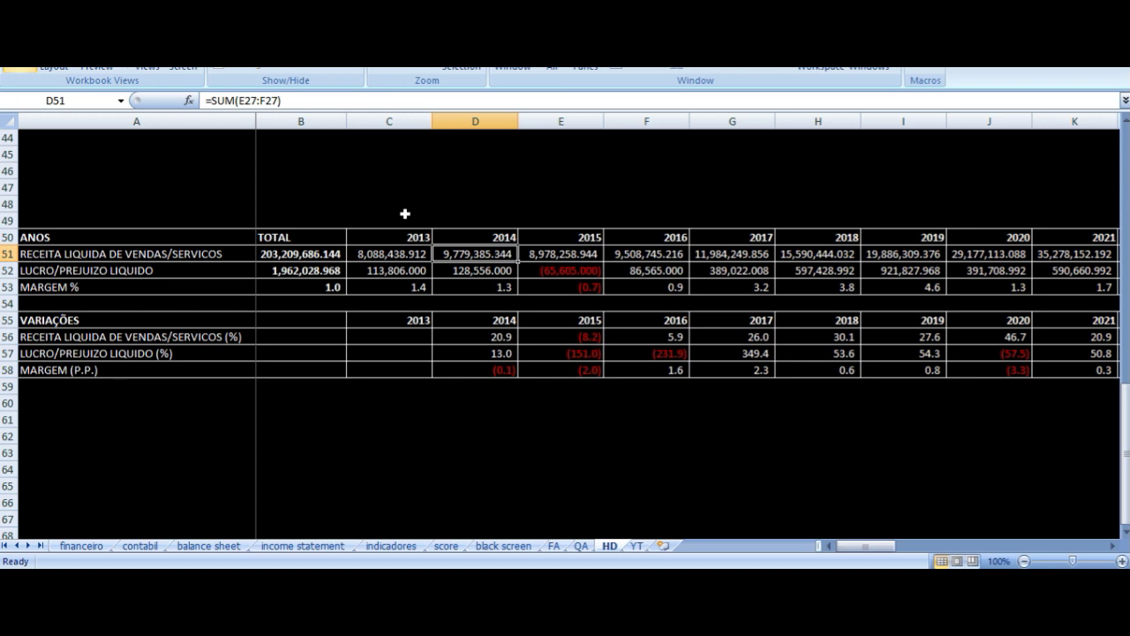
key("Down")
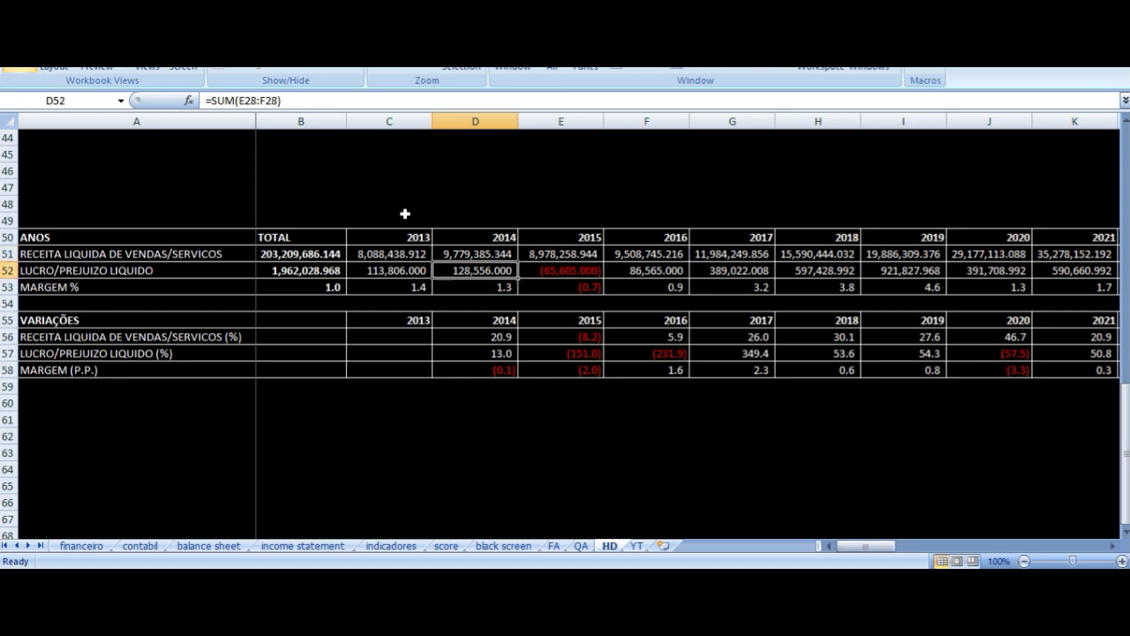
key("Down")
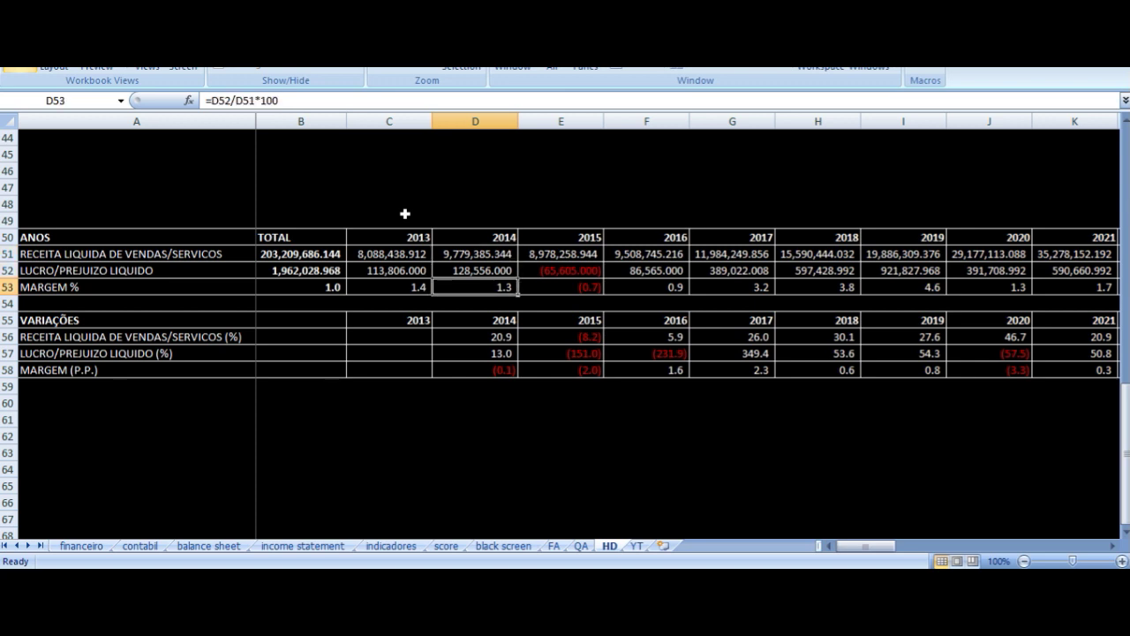
key("Down")
key("Down")
key("Down")
key("Down")
key("Down")
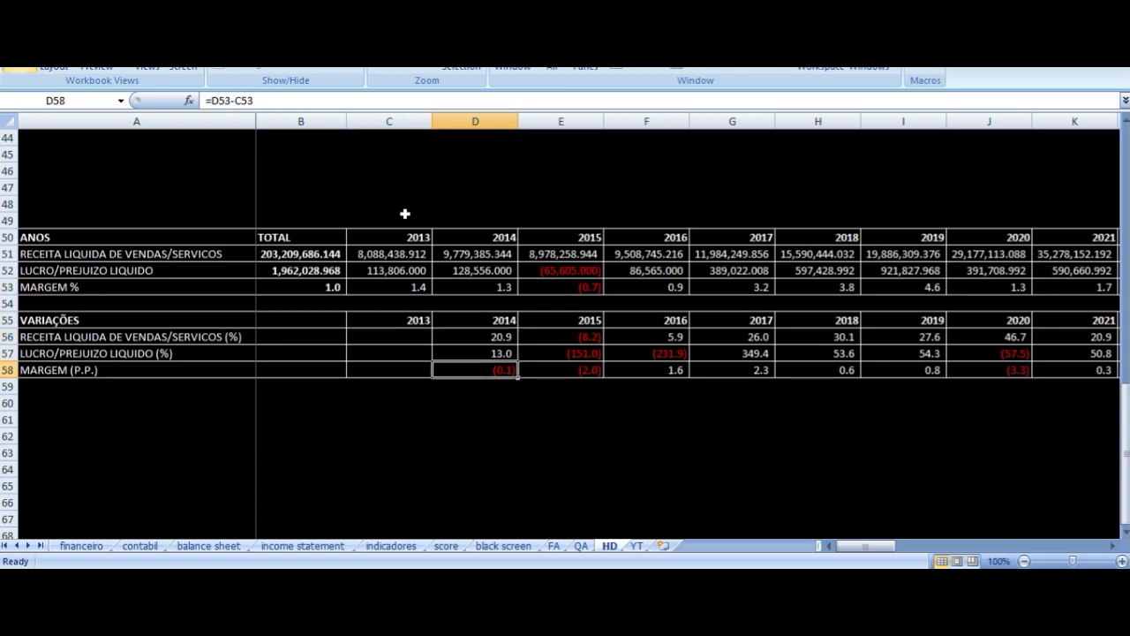
Step: Return to the annual results rows and examine the 2015 net revenue and net profit or loss
key("Up")
key("Up")
key("Up")
key("Up")
key("Up")
key("Up")
key("Up")
key("Right")
key("Left")
key("Right")
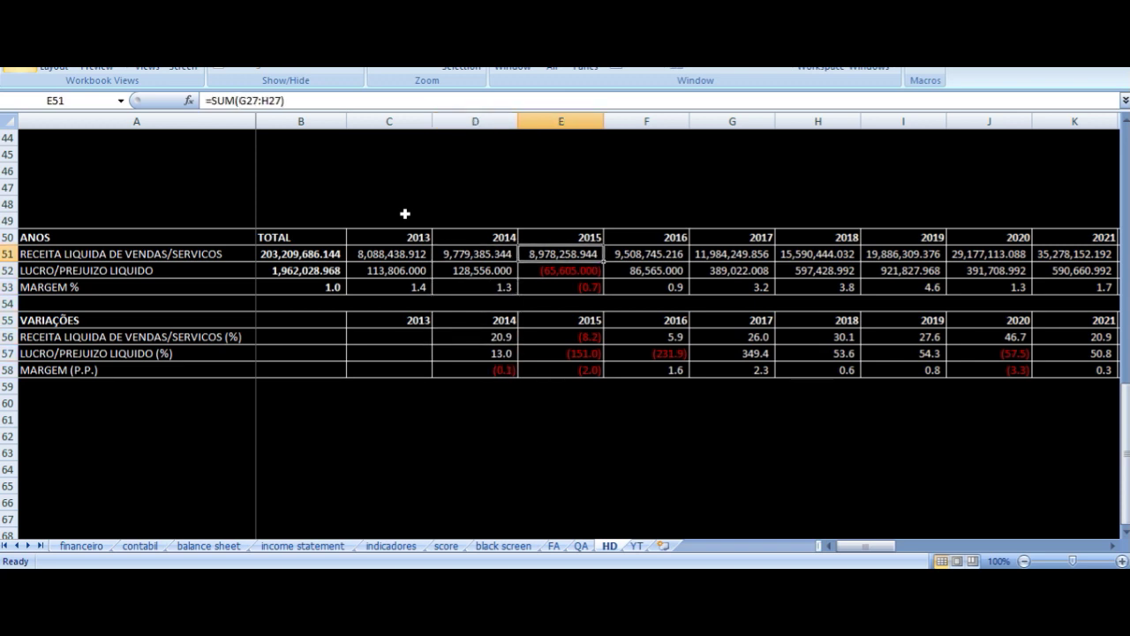
key("Down")
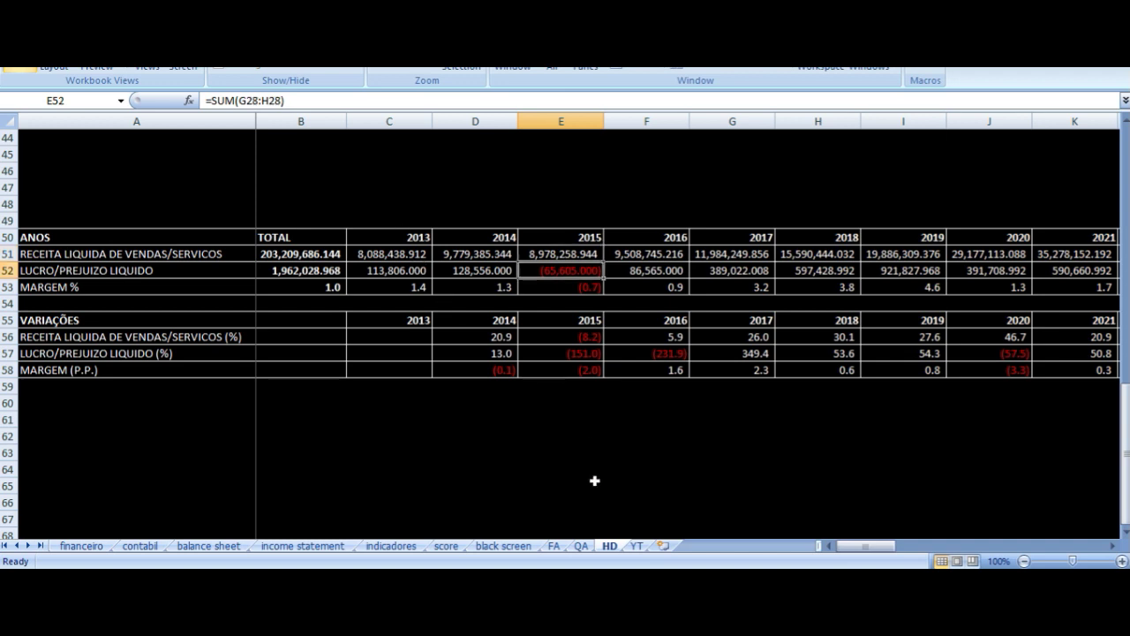
Step: Switch to the Yahoo Finance chart and examine the 2015 price movement and the October 2015 stock split
left_click(562, 578)
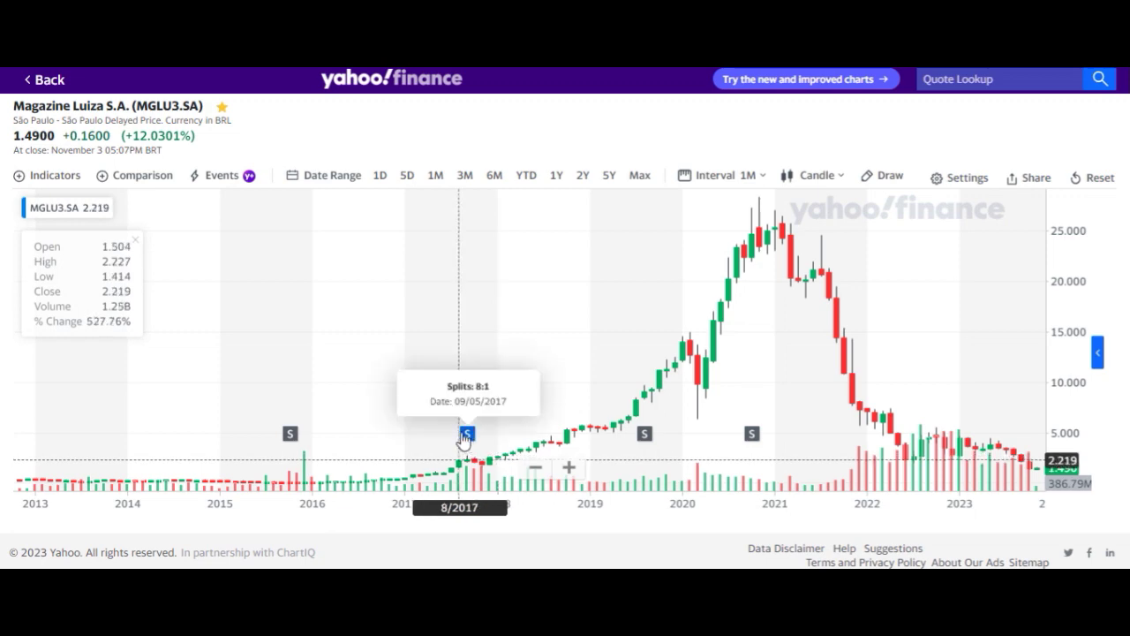
scroll(261, 396, "up", 3)
left_click_drag(295, 358, 504, 328)
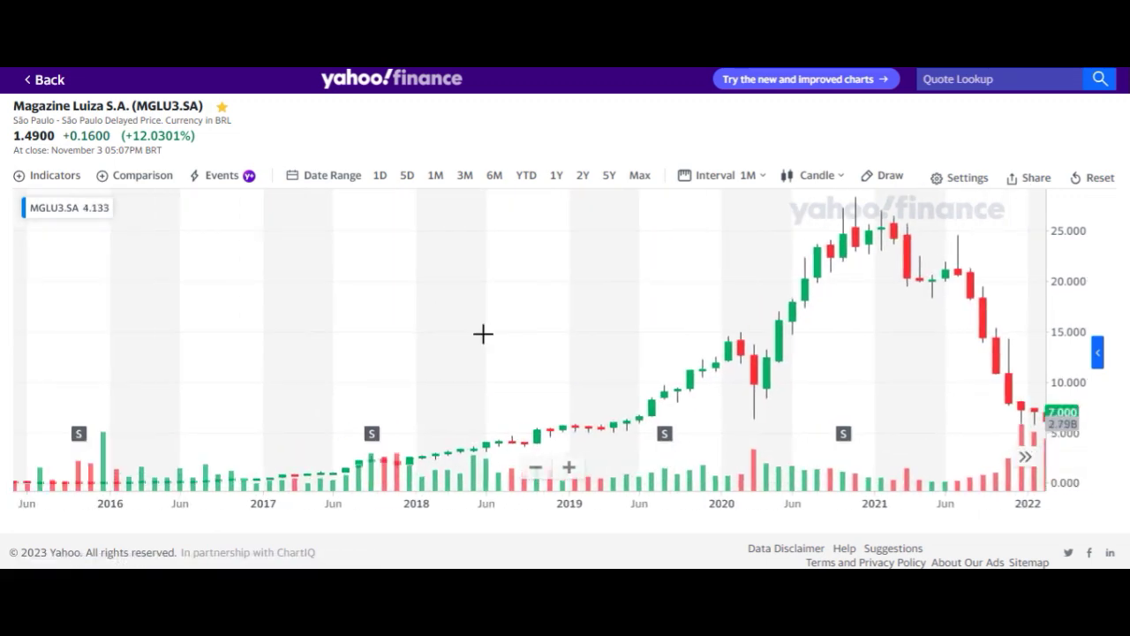
scroll(613, 328, "up", 2)
scroll(613, 327, "left", 10)
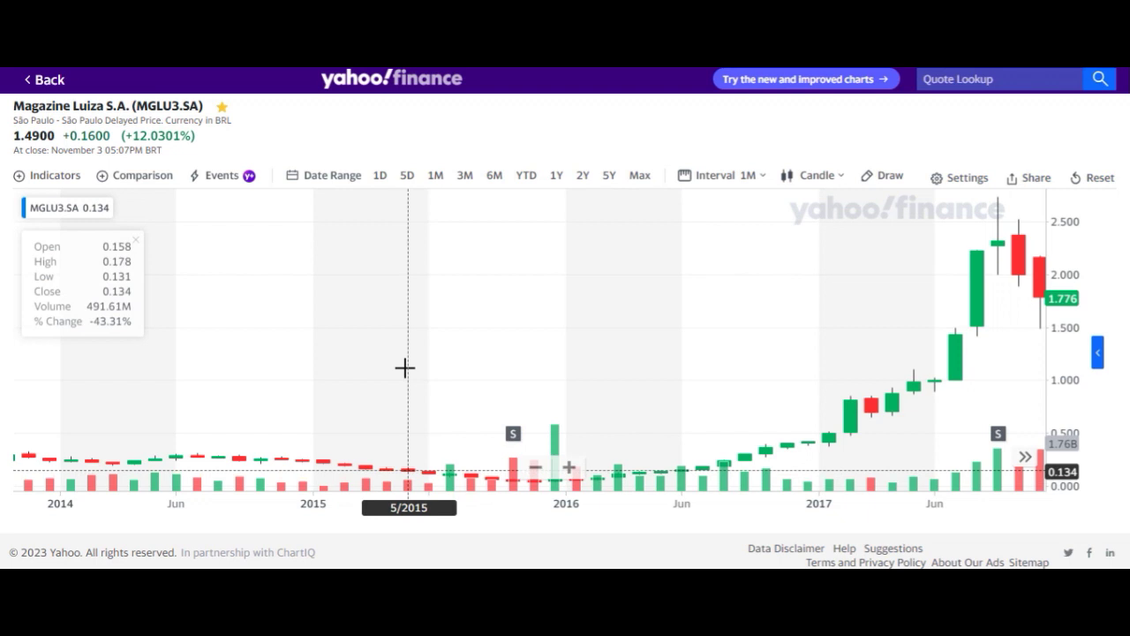
scroll(404, 367, "up", 2)
left_click_drag(408, 310, 545, 278)
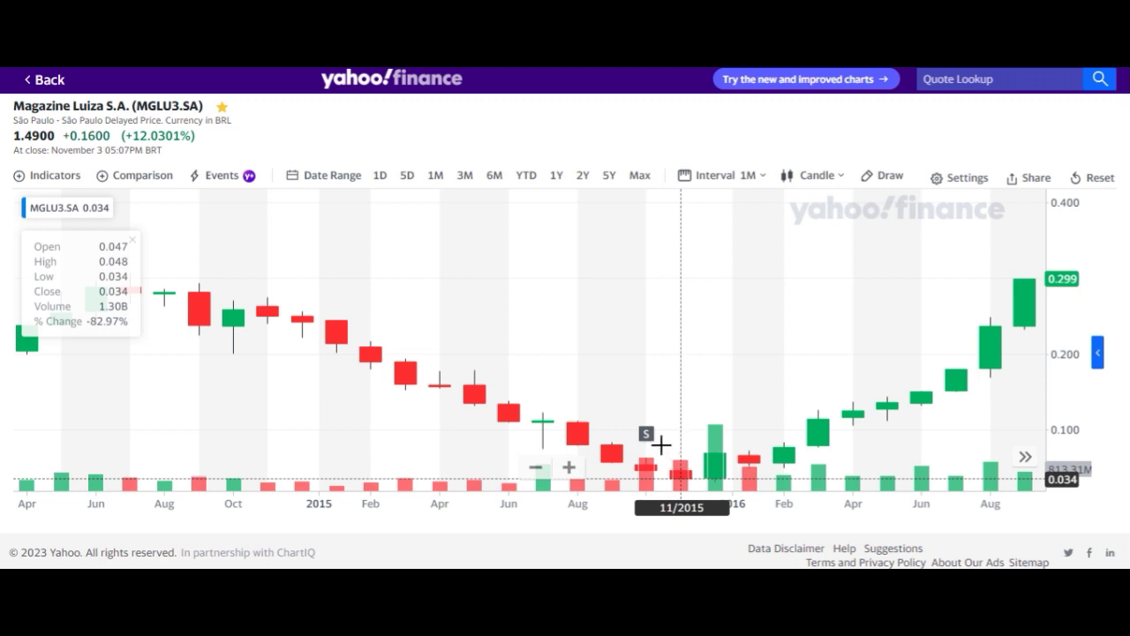
mouse_move(646, 437)
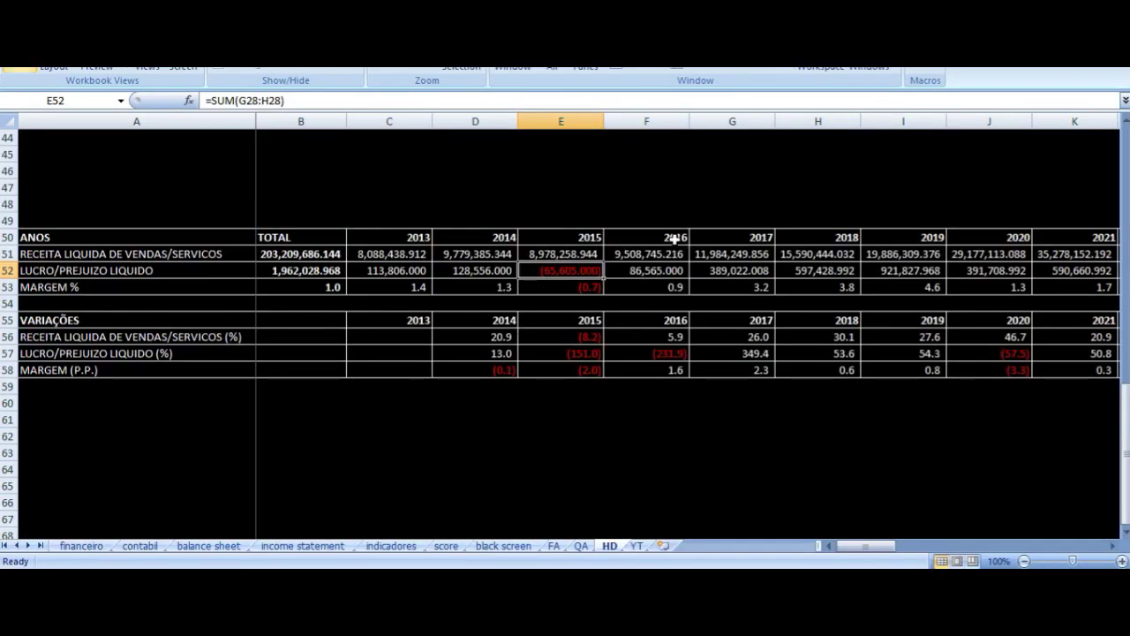
Step: Switch to Excel to compare the 2016 results with 2014 and 2015, and check 2016 on the Yahoo Finance chart
left_click(628, 256)
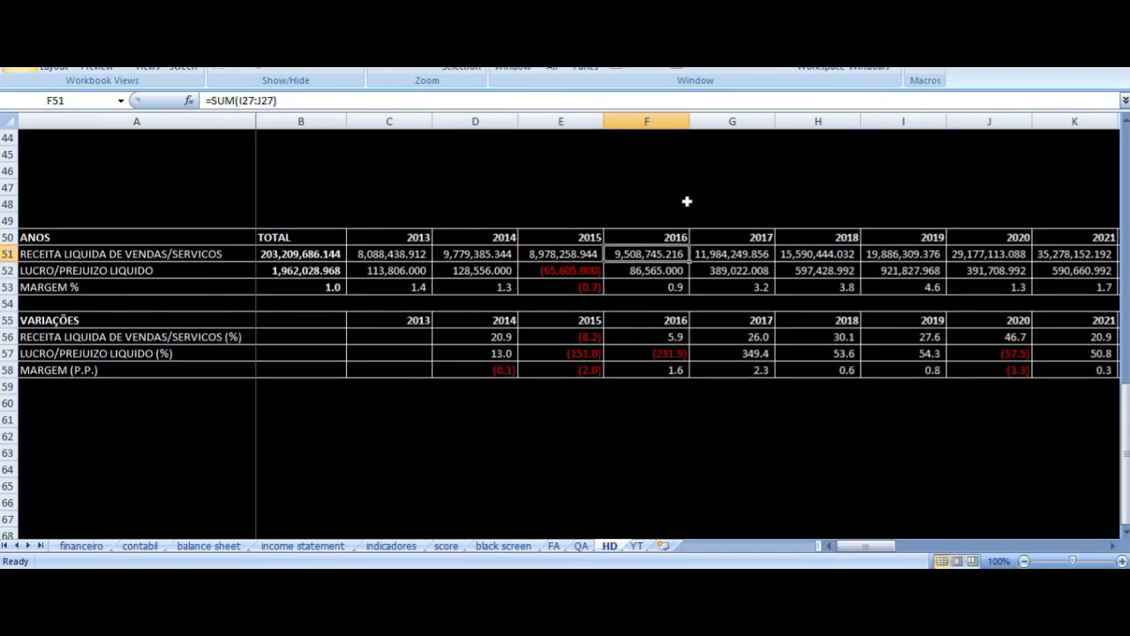
key("Down")
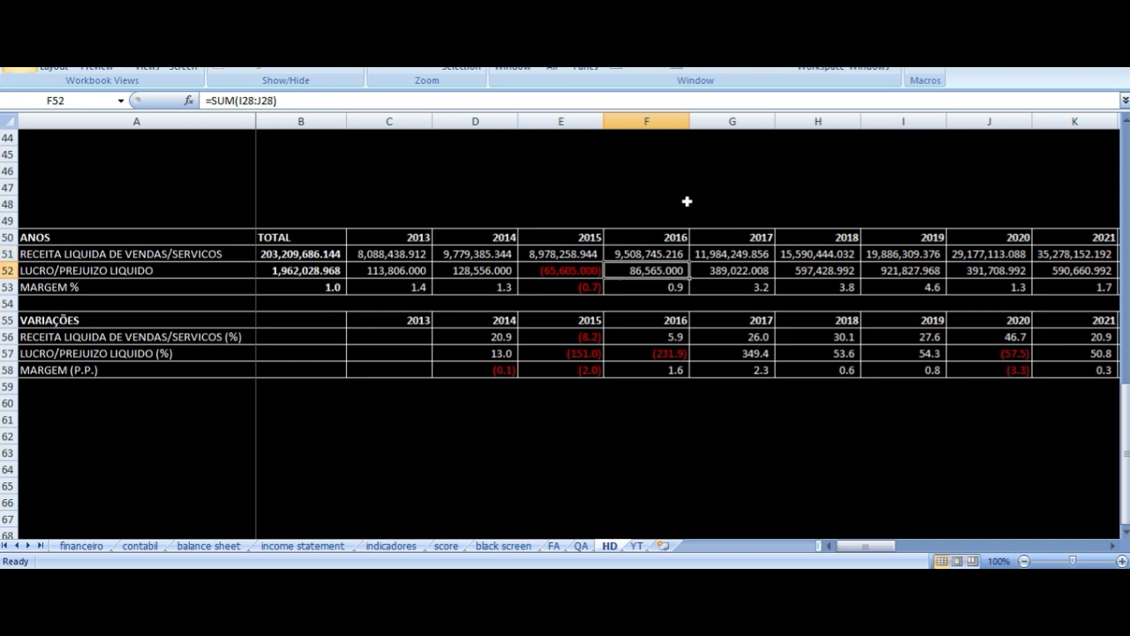
key("Left")
key("Left")
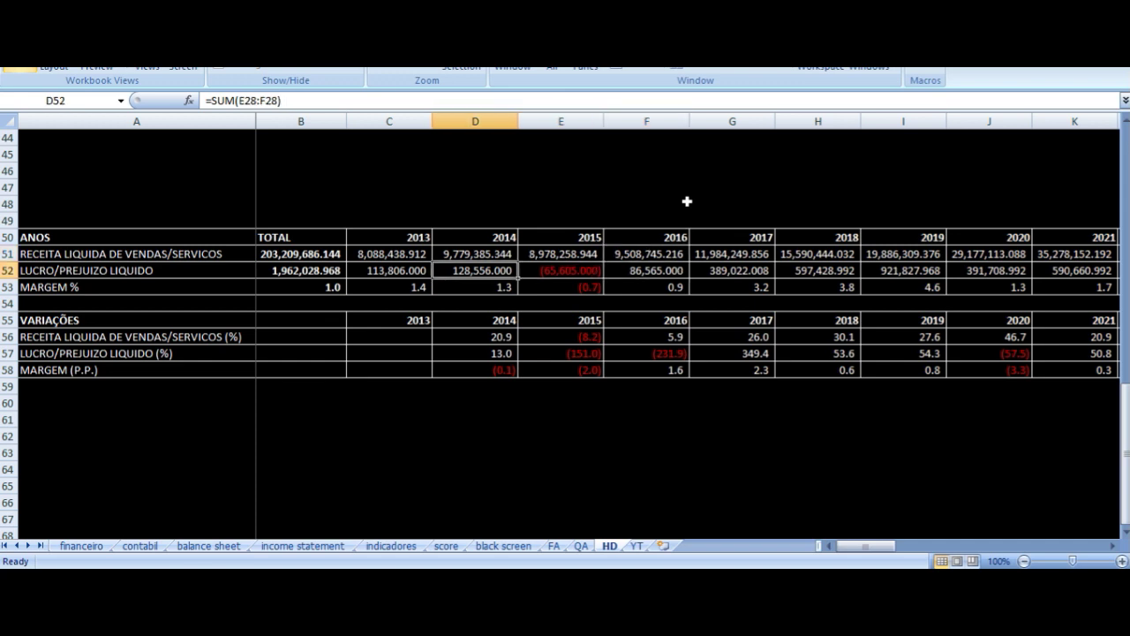
key("Right")
key("Right")
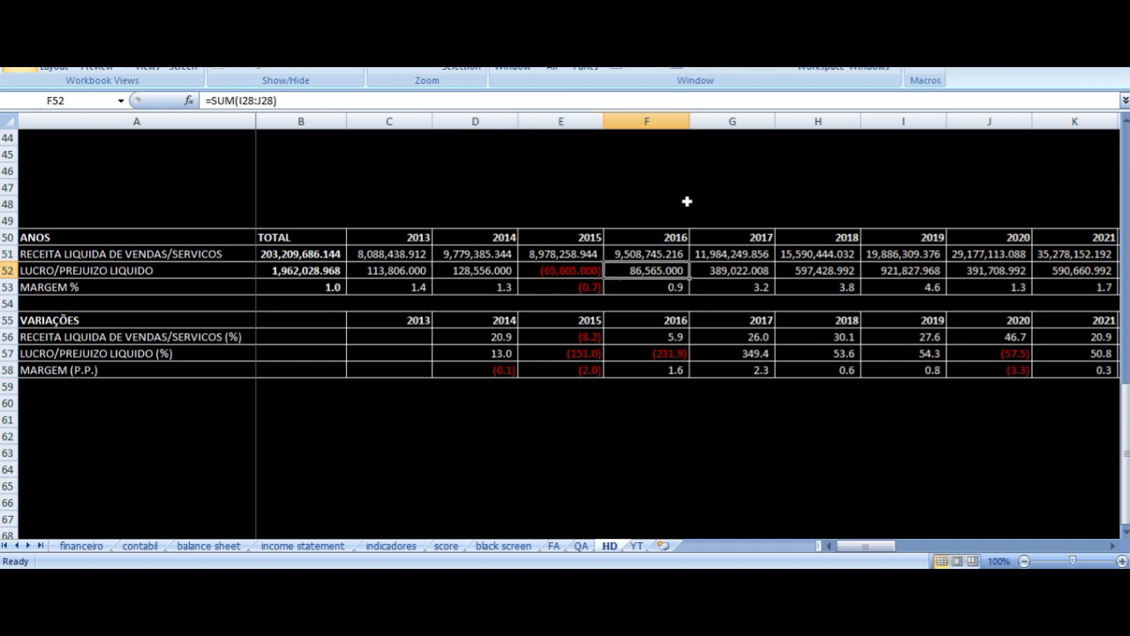
key("Down")
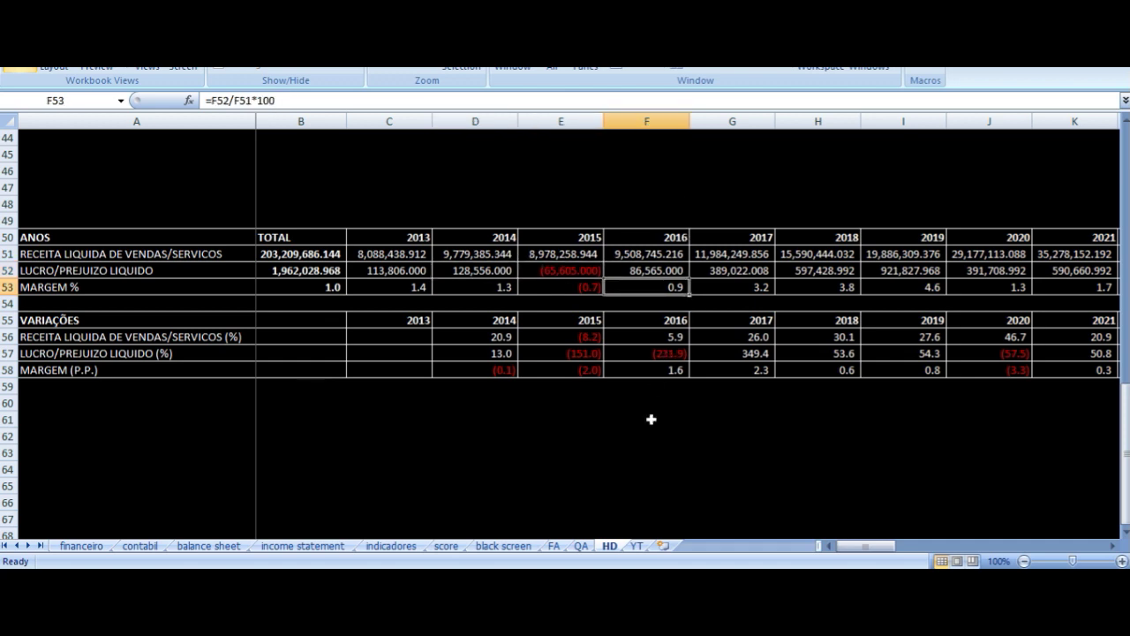
left_click(560, 566)
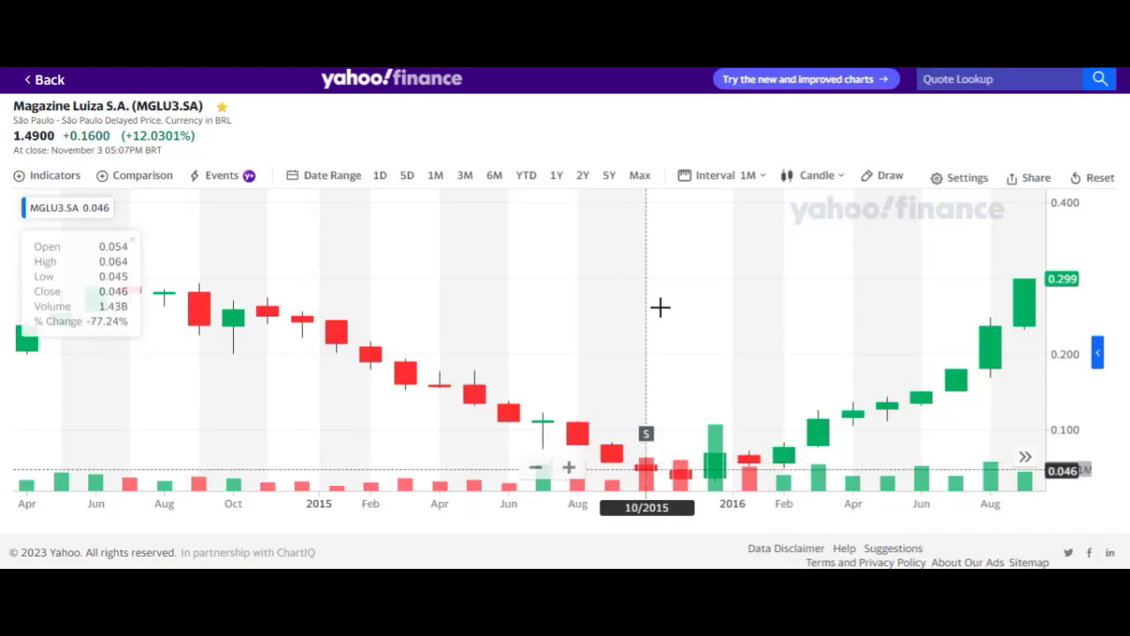
left_click_drag(744, 313, 575, 302)
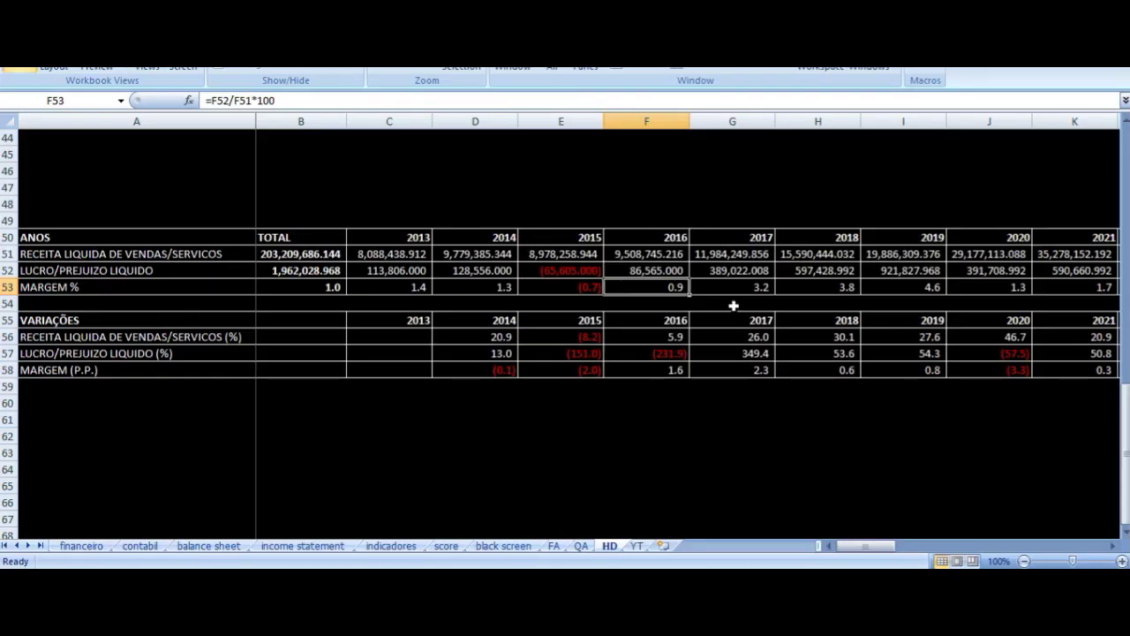
Step: Switch to the HD sheet in Excel and compare the 2017 net revenue and net profit with 2016
left_click(731, 254)
key("Left")
key("Right")
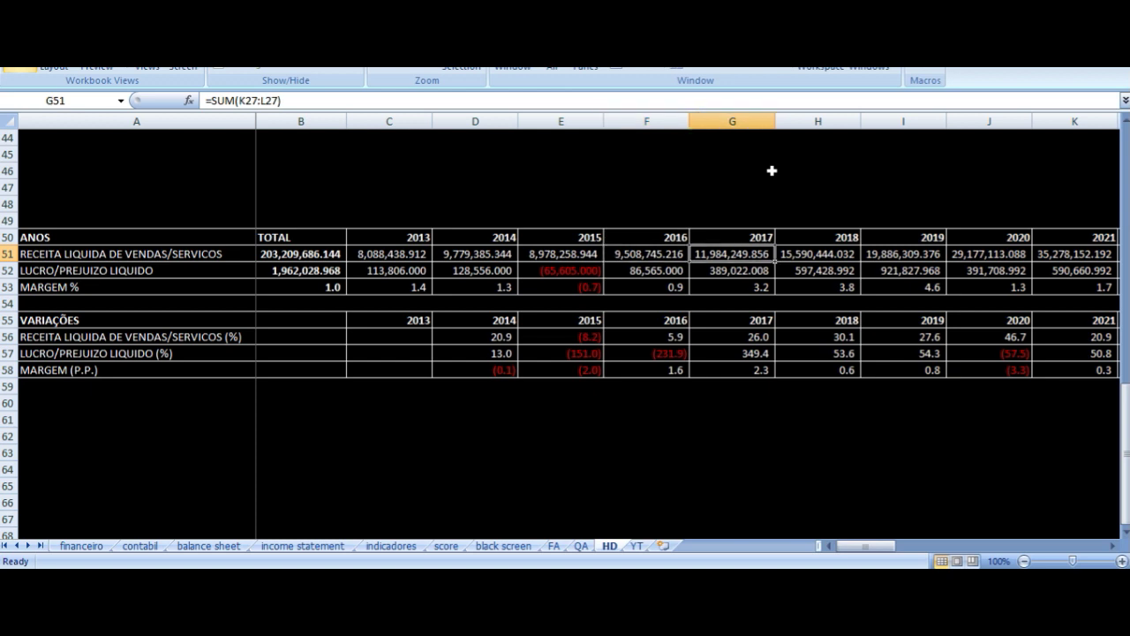
key("Down")
key("Left")
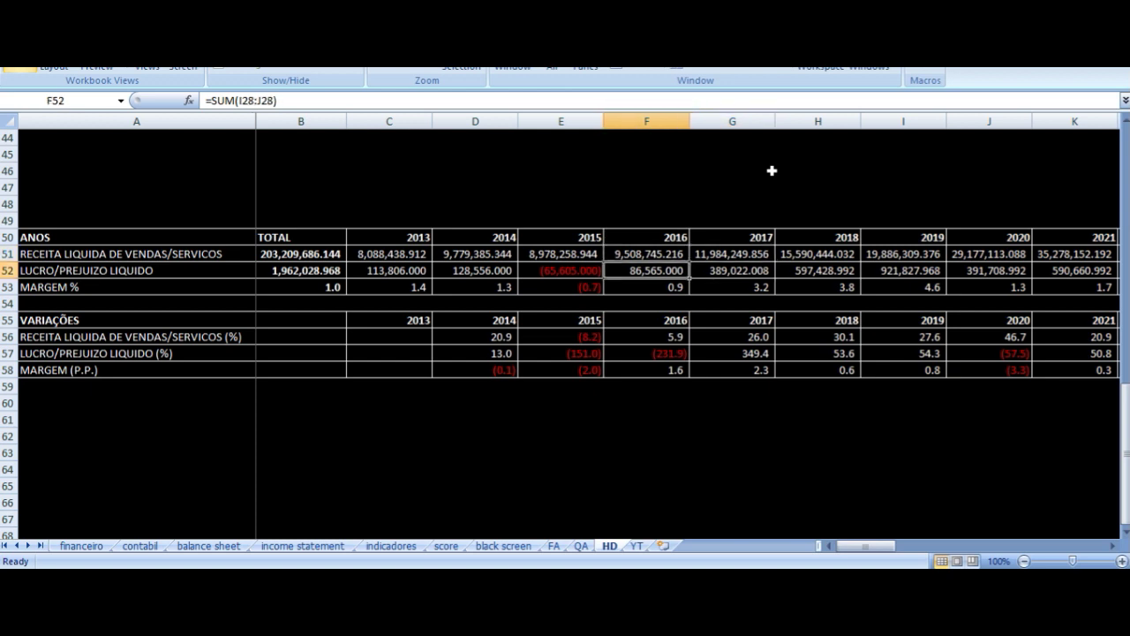
key("Right")
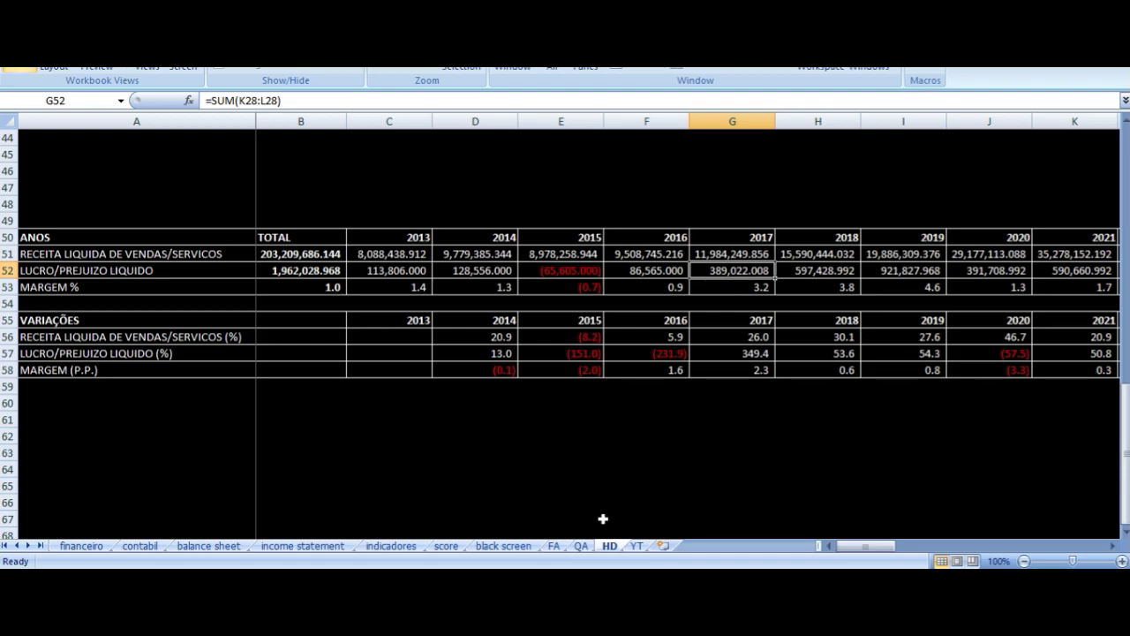
Step: Switch to the Yahoo Finance chart and examine the price movement around the October 2015 and September 2017 stock splits
key("alt+Tab")
left_click_drag(730, 403, 300, 383)
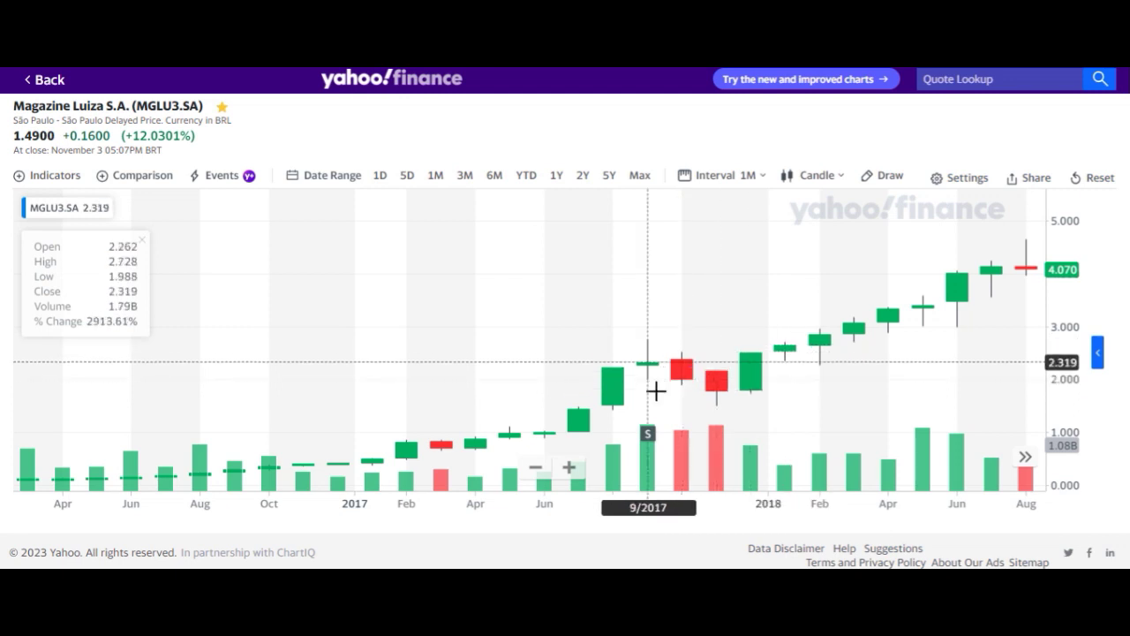
mouse_move(648, 436)
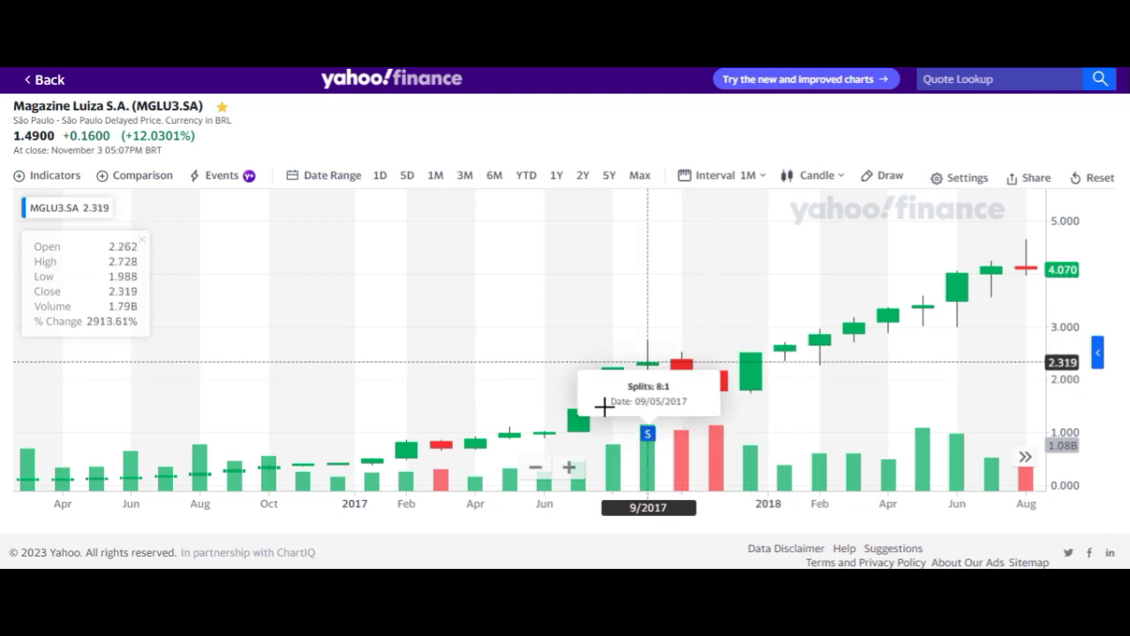
scroll(658, 321, "left", 10)
mouse_move(261, 439)
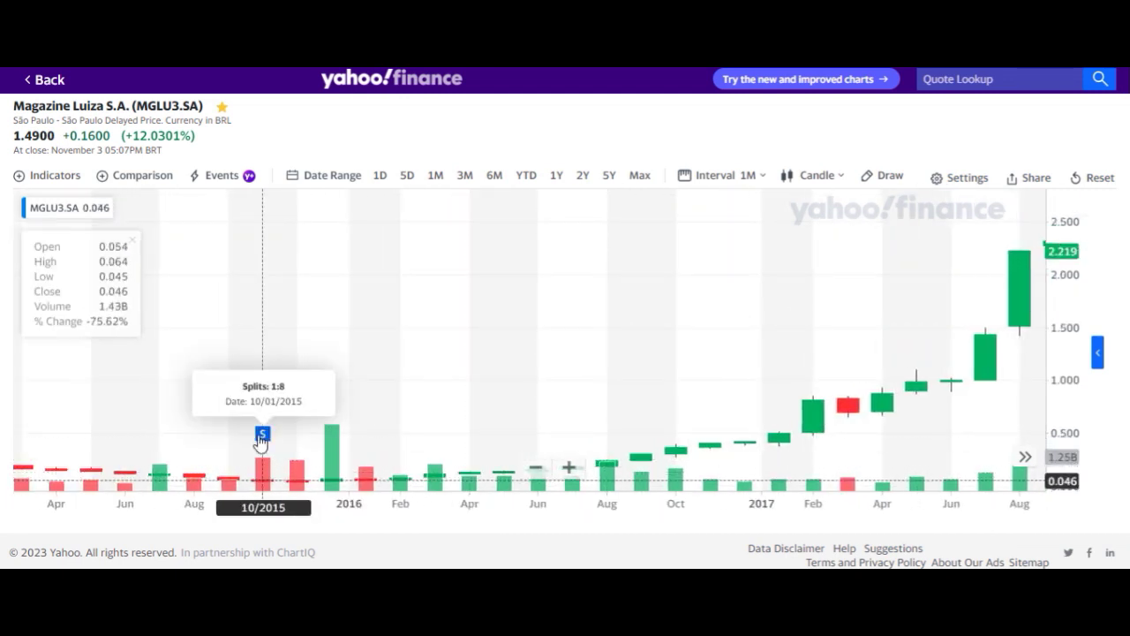
left_click_drag(749, 315, 449, 315)
mouse_move(636, 437)
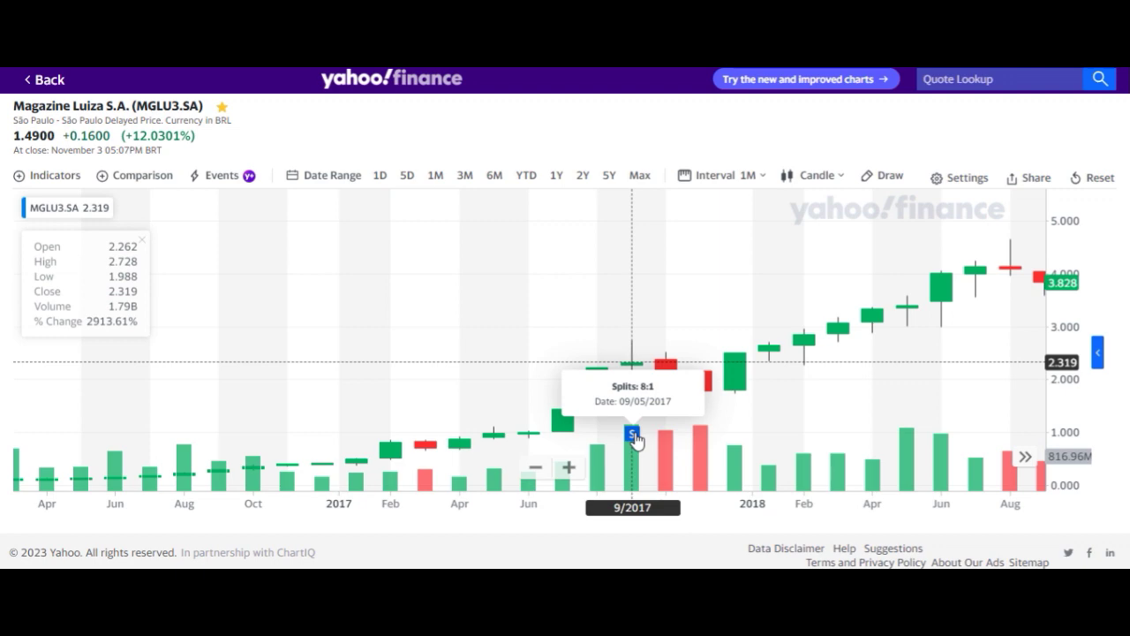
left_click_drag(753, 288, 362, 274)
scroll(626, 309, "down", 5)
left_click_drag(681, 323, 555, 343)
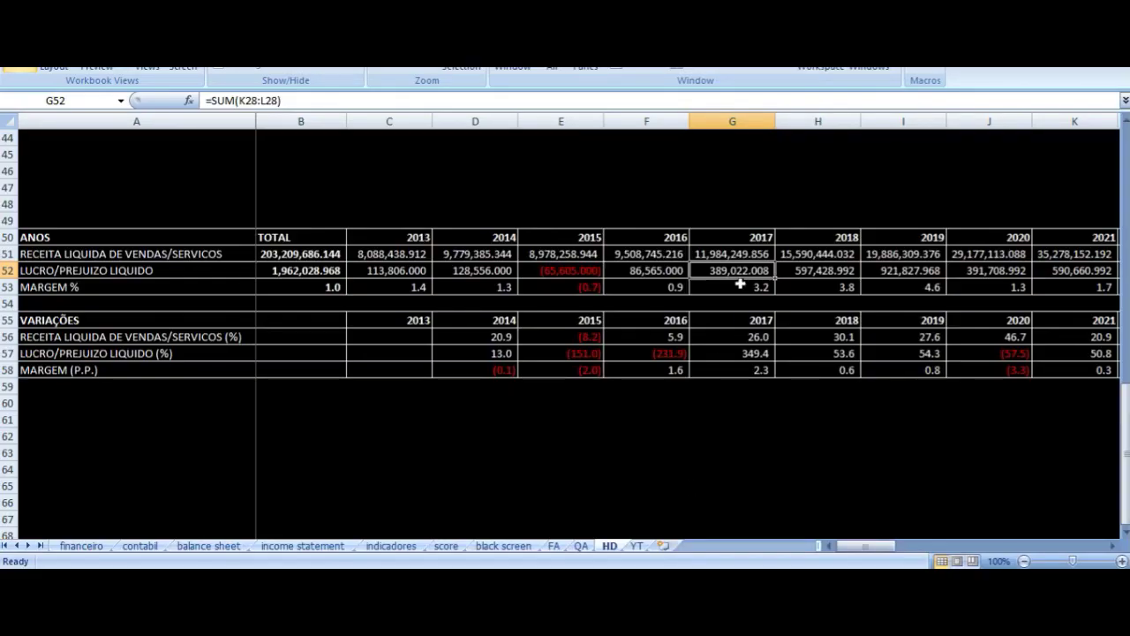
Step: Compare the 2018 net revenue, net profit and margin with 2017 in the yearly table
left_click(795, 255)
key("Left")
key("Right")
key("Left")
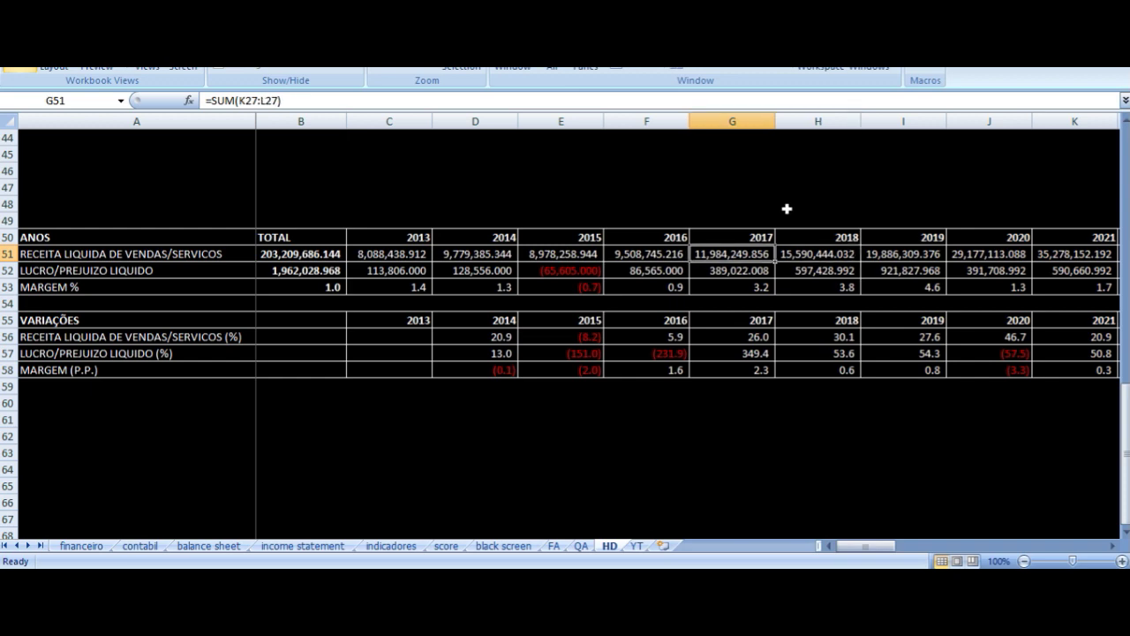
key("Right")
key("Down")
key("Left")
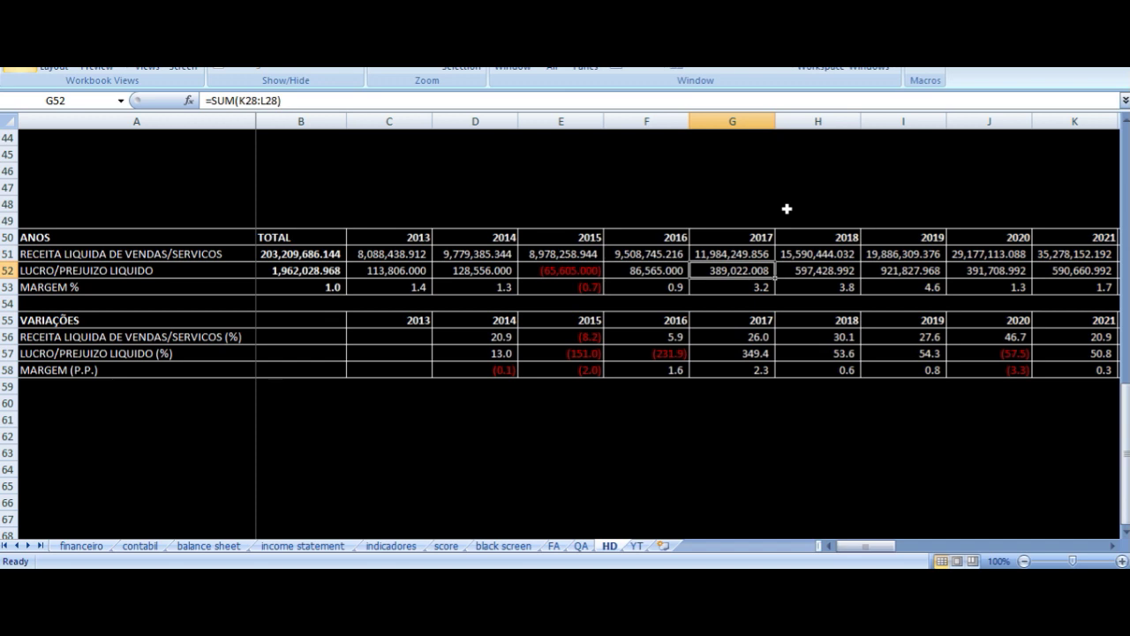
key("Right")
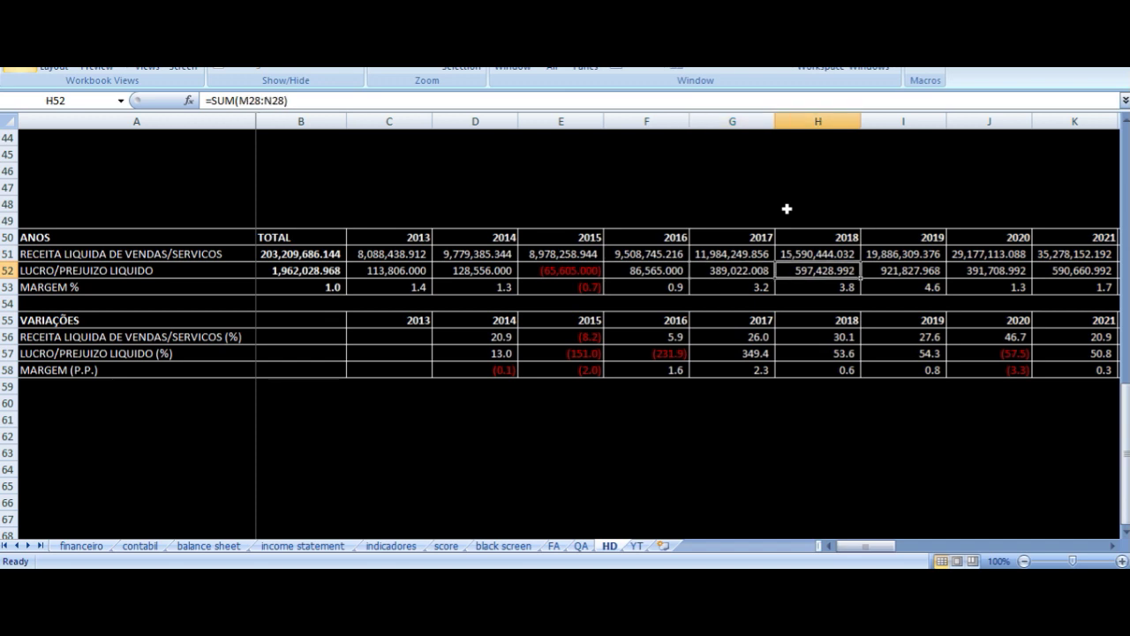
key("Down")
key("Up")
key("Up")
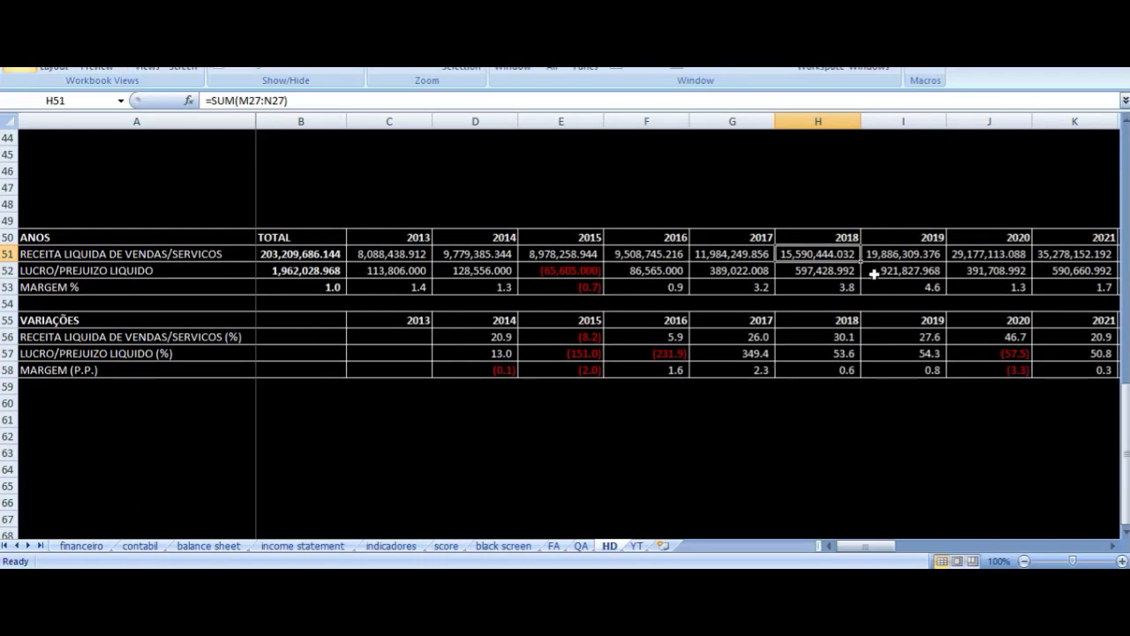
Step: Compare the 2019 net revenue and net profit with 2018, and check the 2019 margin
left_click(902, 237)
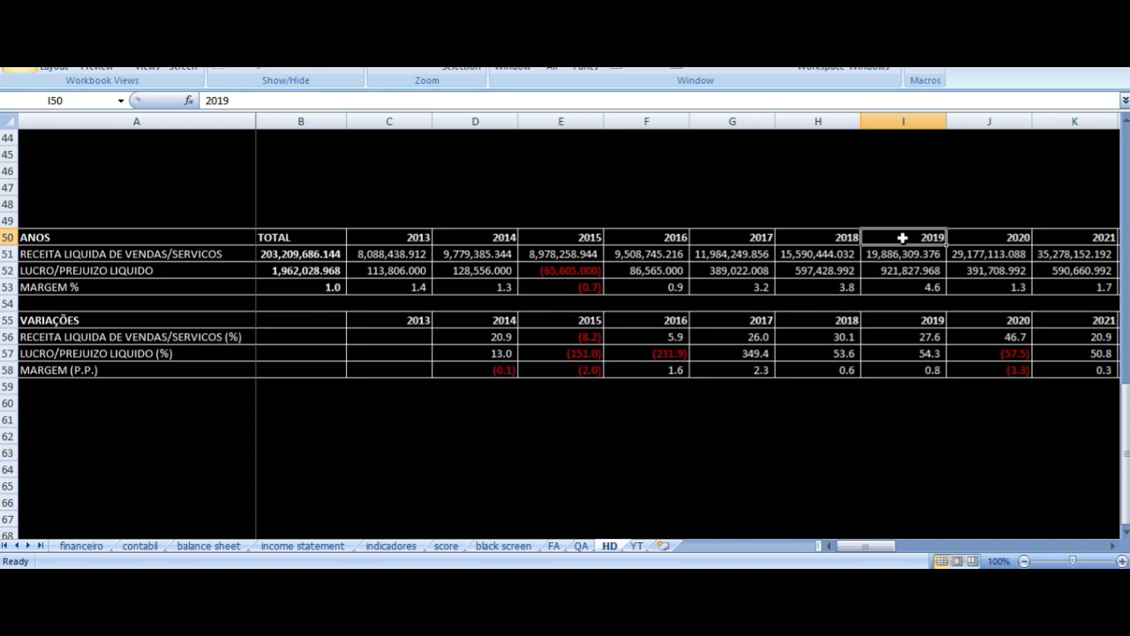
key("Down")
key("Left")
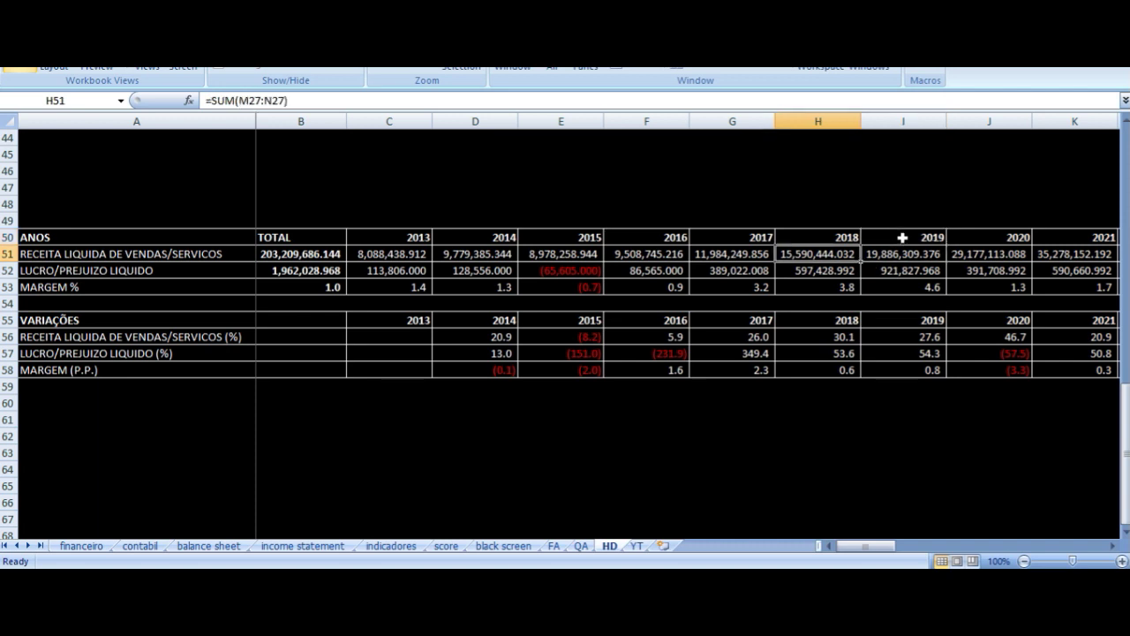
key("Right")
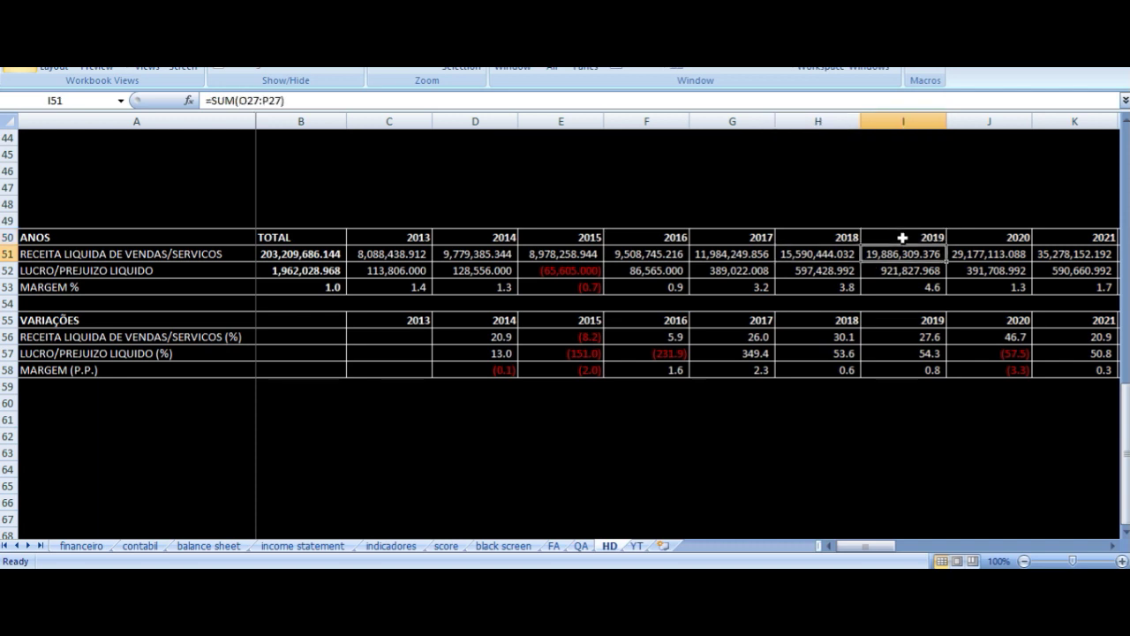
key("Down")
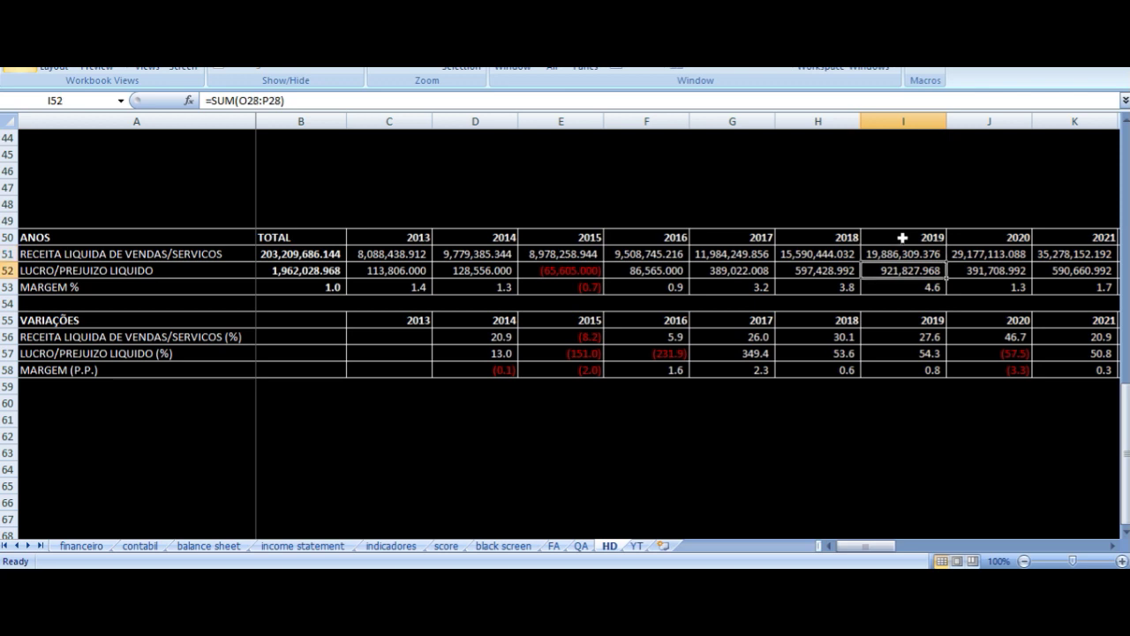
key("Left")
key("Right")
key("Down")
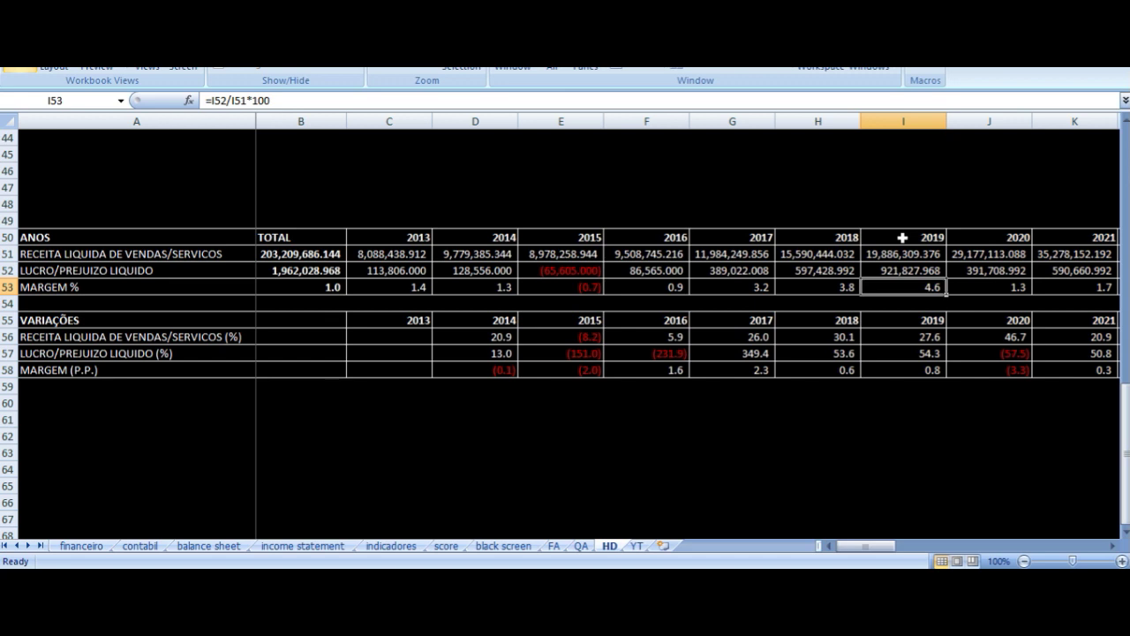
key("Up")
key("Up")
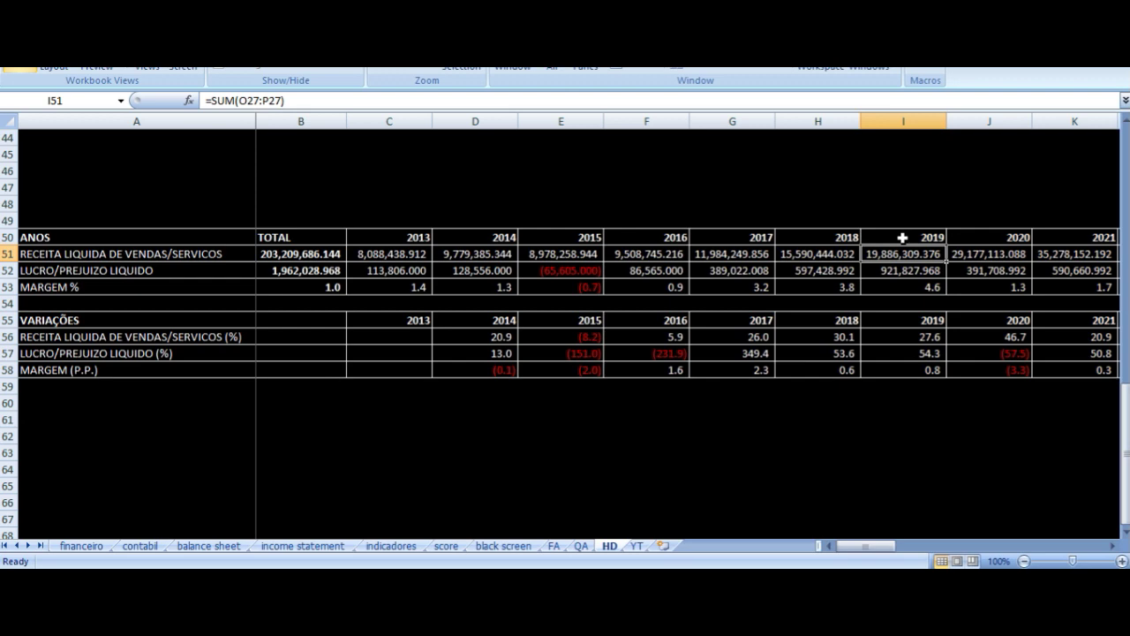
Step: Compare the 2020 net revenue and net profit with 2019, and check the 2020 margin
key("Right")
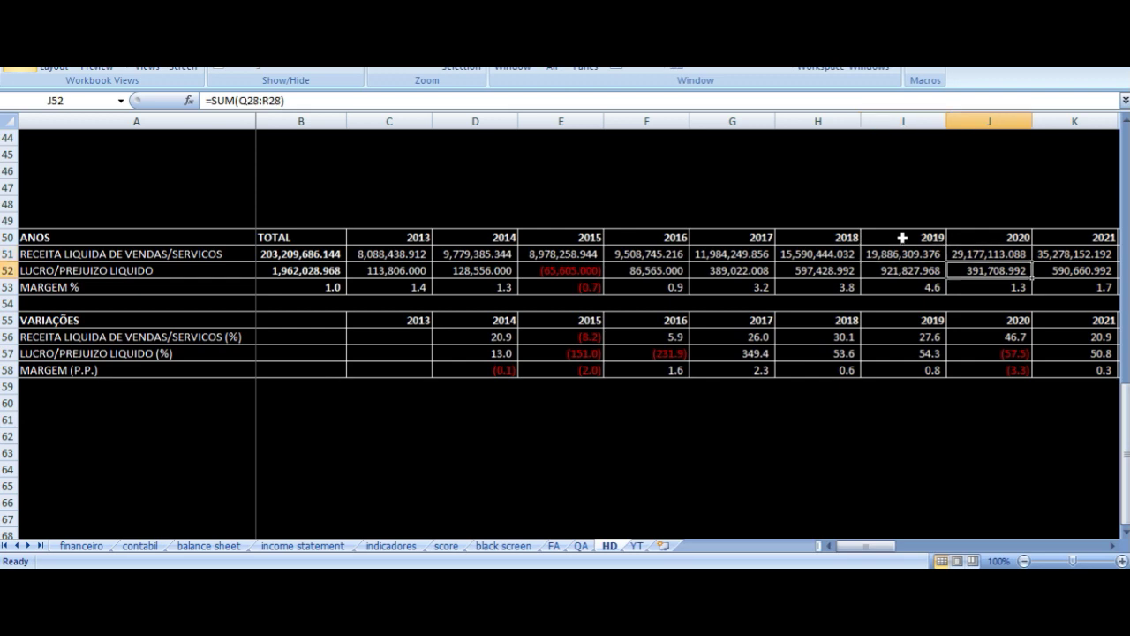
key("Down")
key("Left")
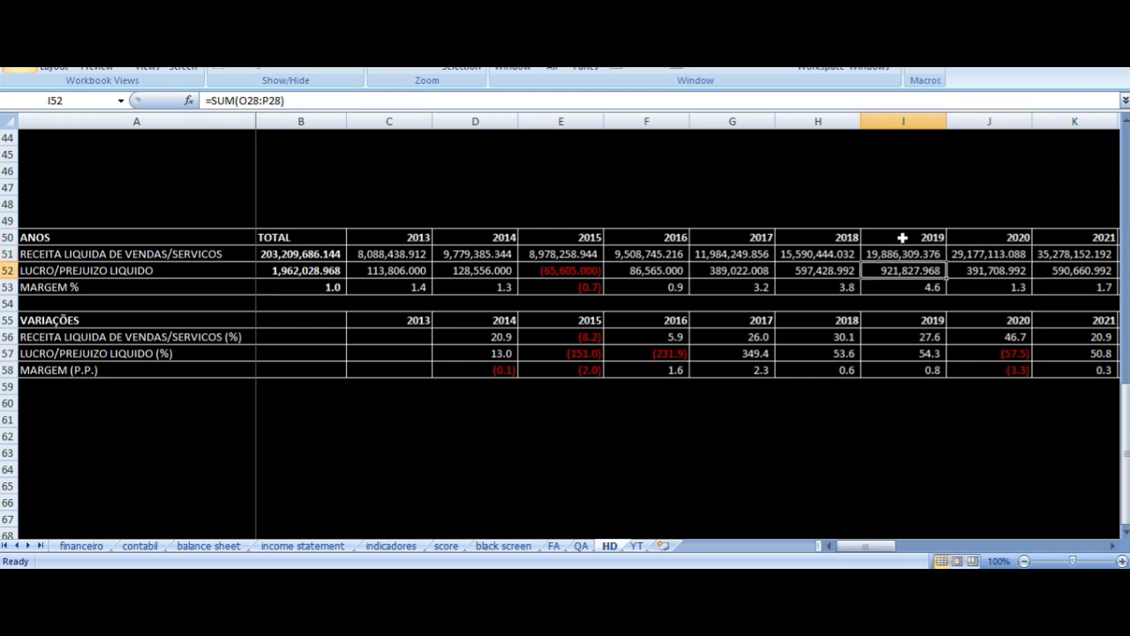
key("Right")
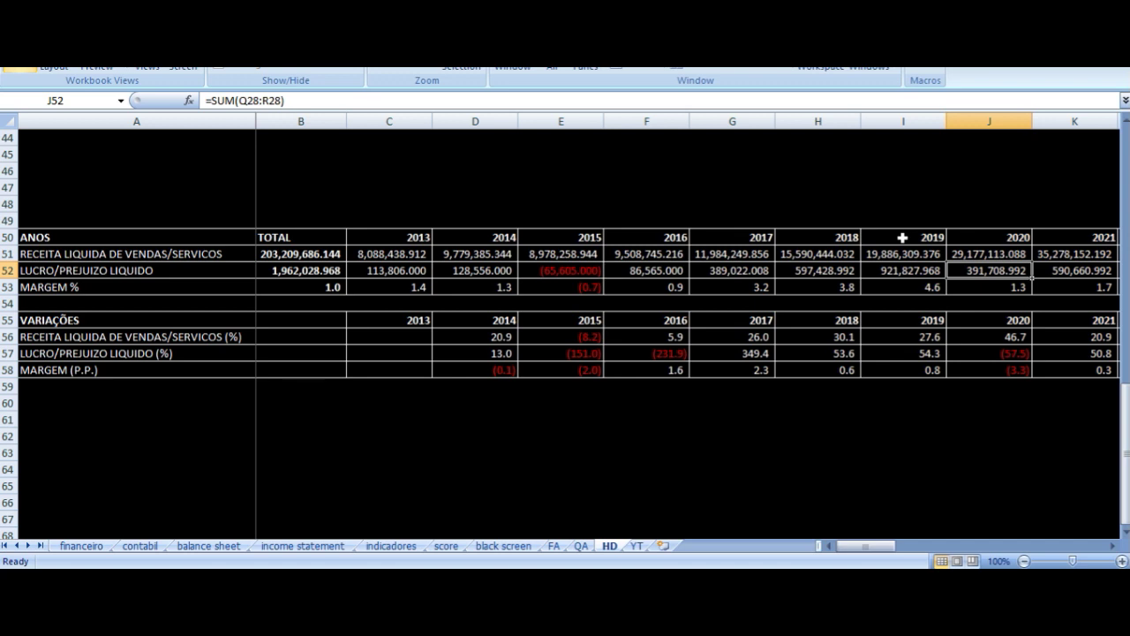
key("Down")
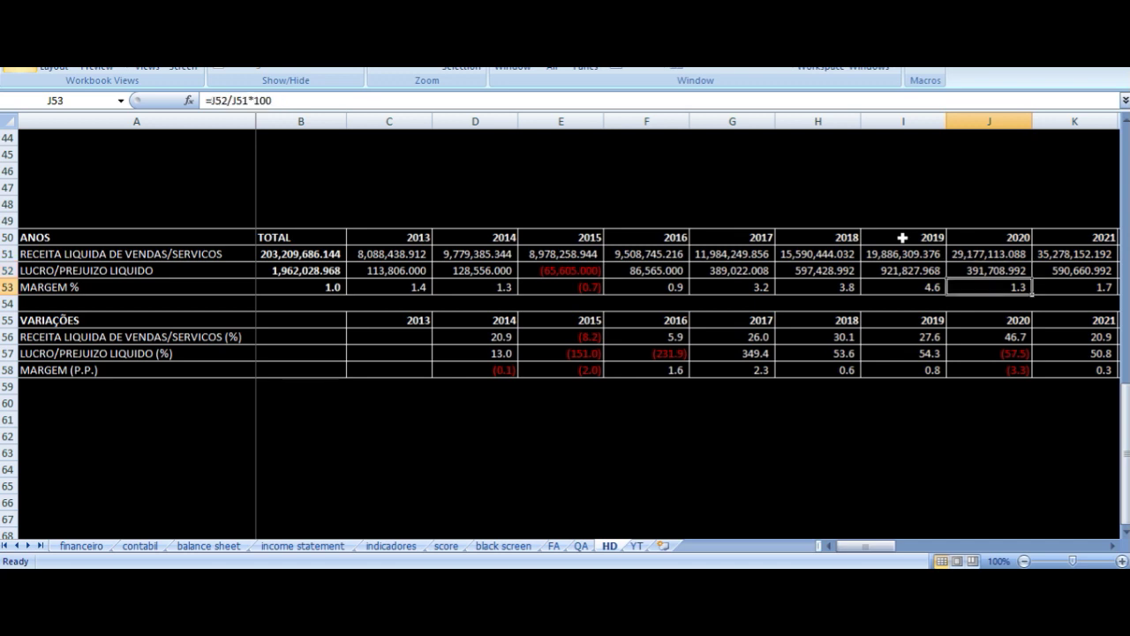
key("Up")
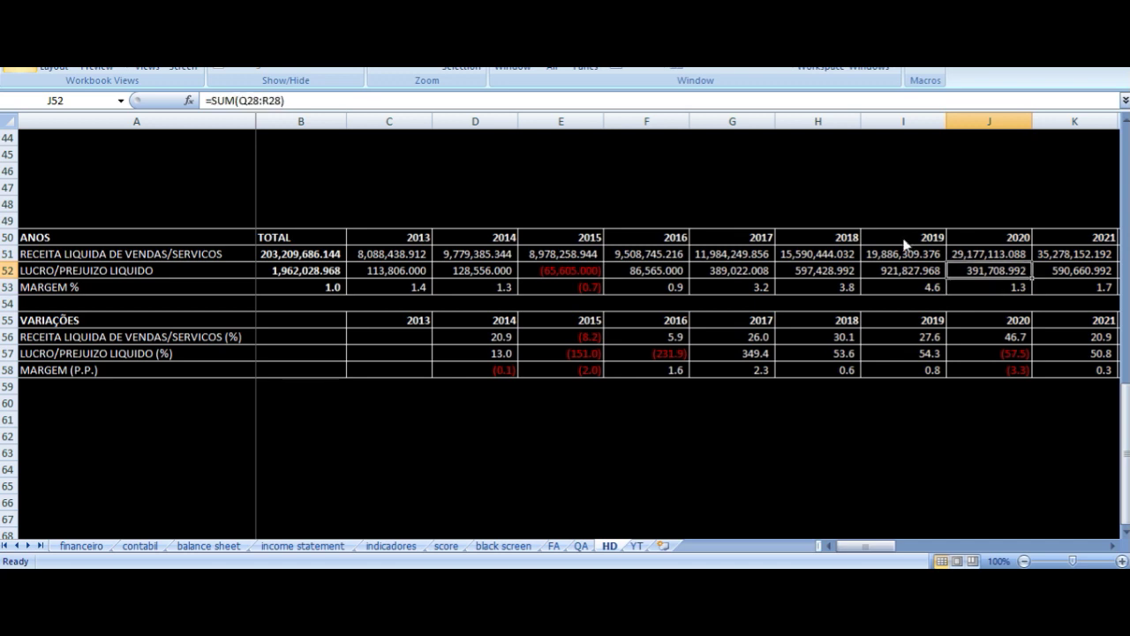
key("Up")
key("Left")
key("Up")
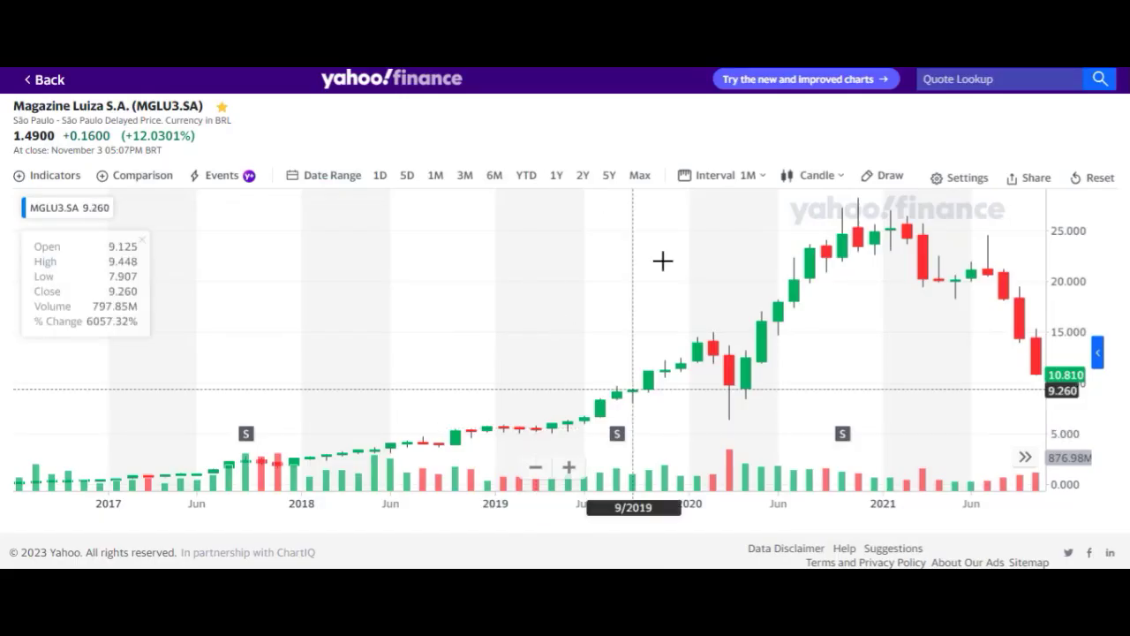
Step: Switch to the Yahoo Finance chart and set the candle interval to 1 week
left_click_drag(709, 285, 618, 293)
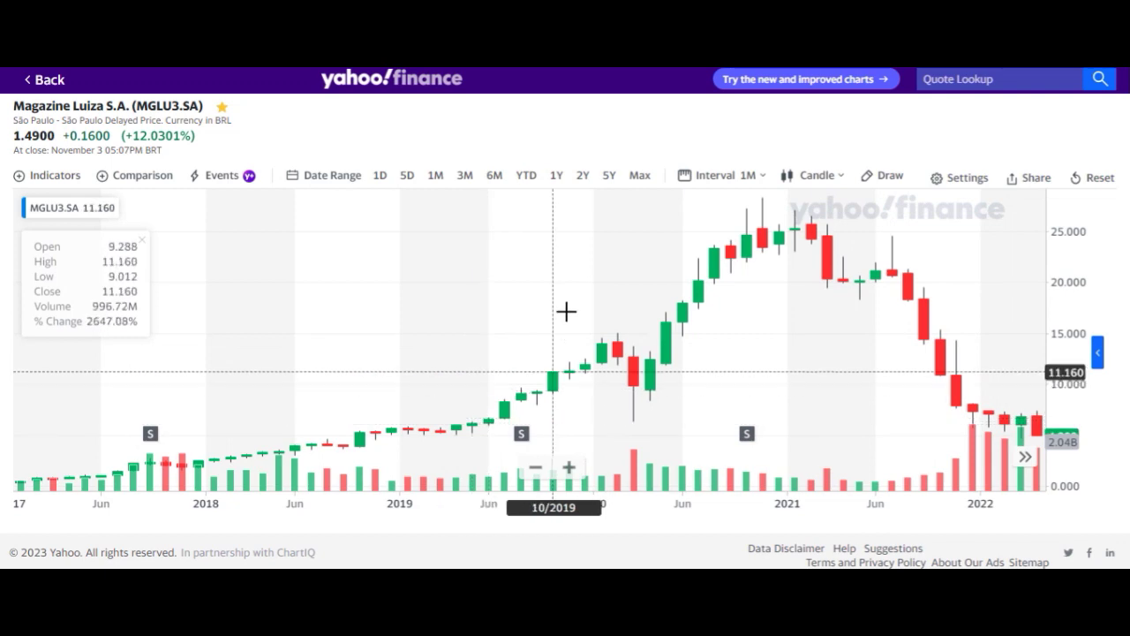
scroll(630, 258, "down", 5)
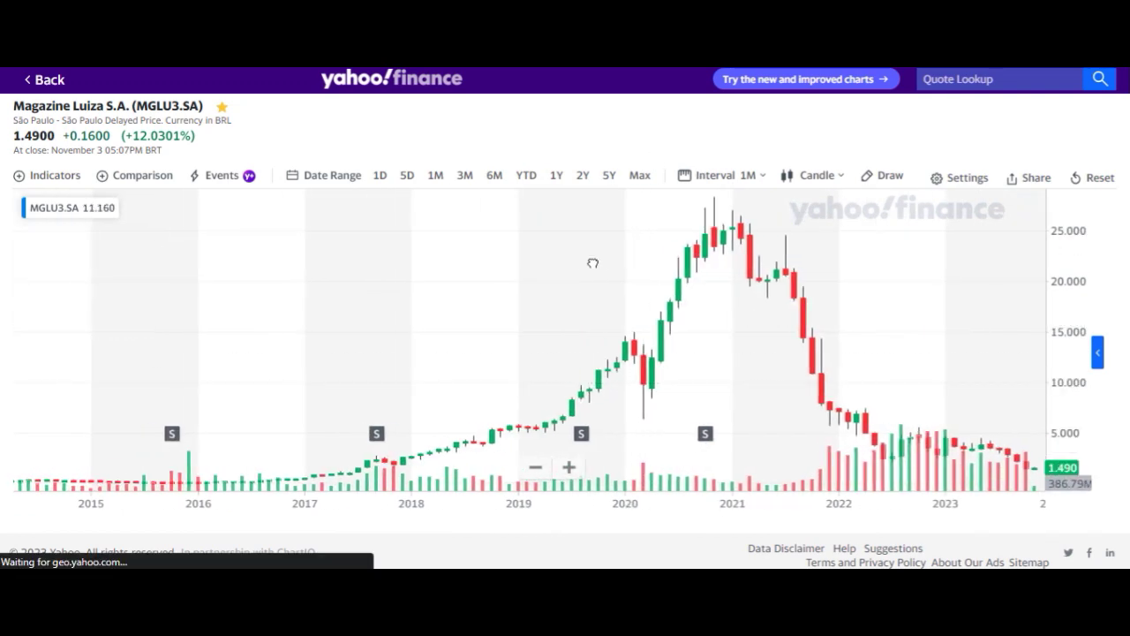
left_click(716, 175)
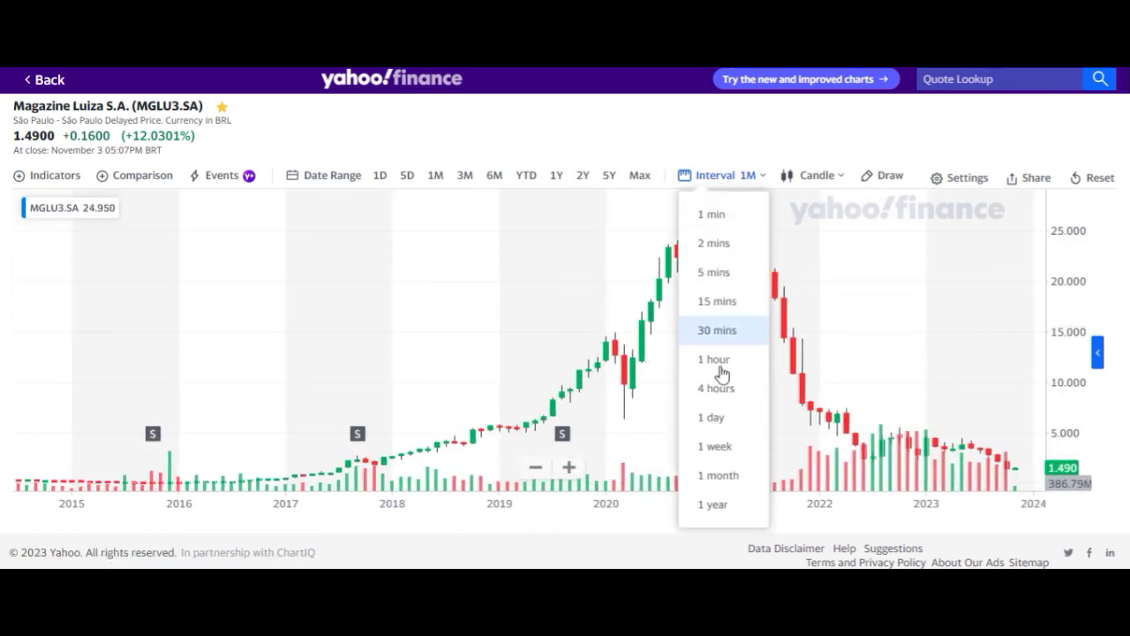
left_click(715, 445)
Step: Examine the weekly price movement from late 2019 through the early 2020 drop
left_click_drag(391, 285, 585, 350)
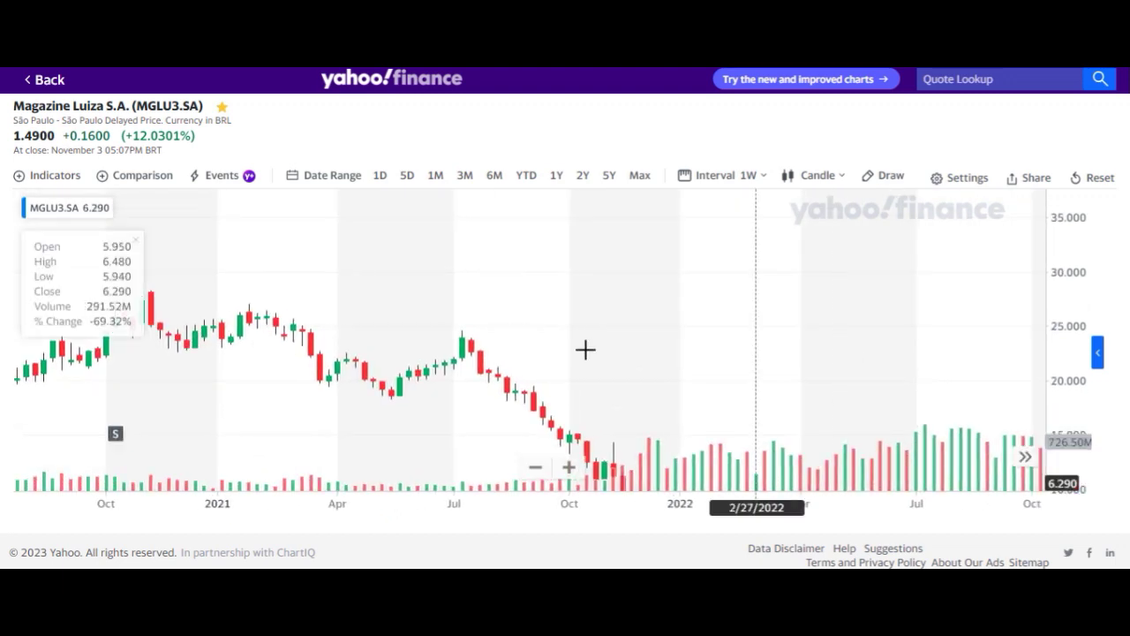
scroll(537, 363, "down", 5)
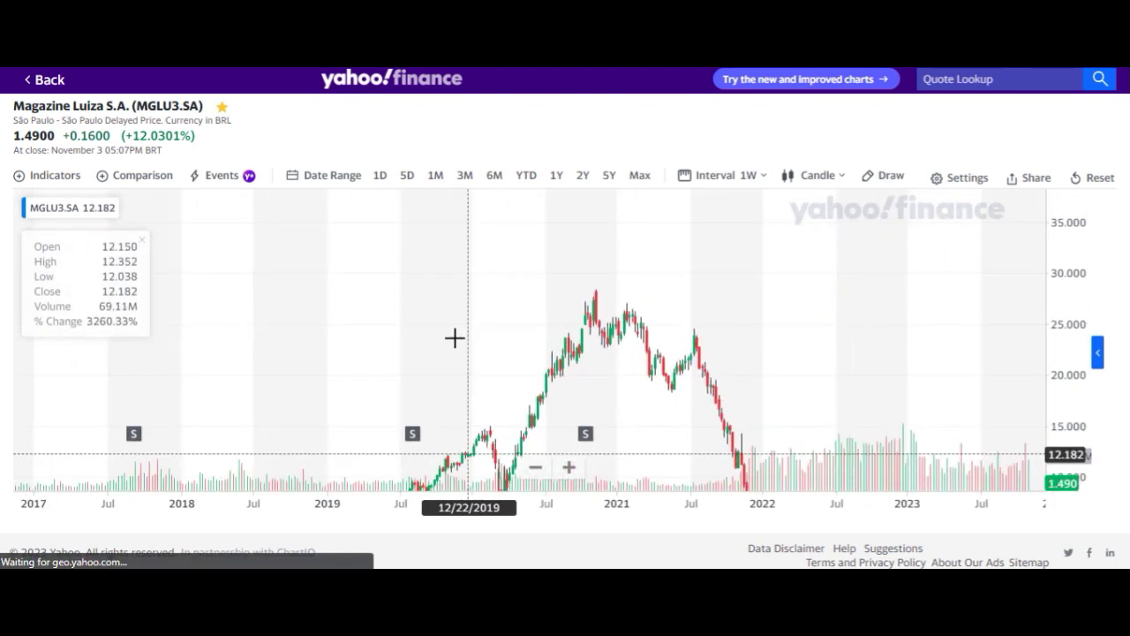
scroll(453, 337, "down", 2)
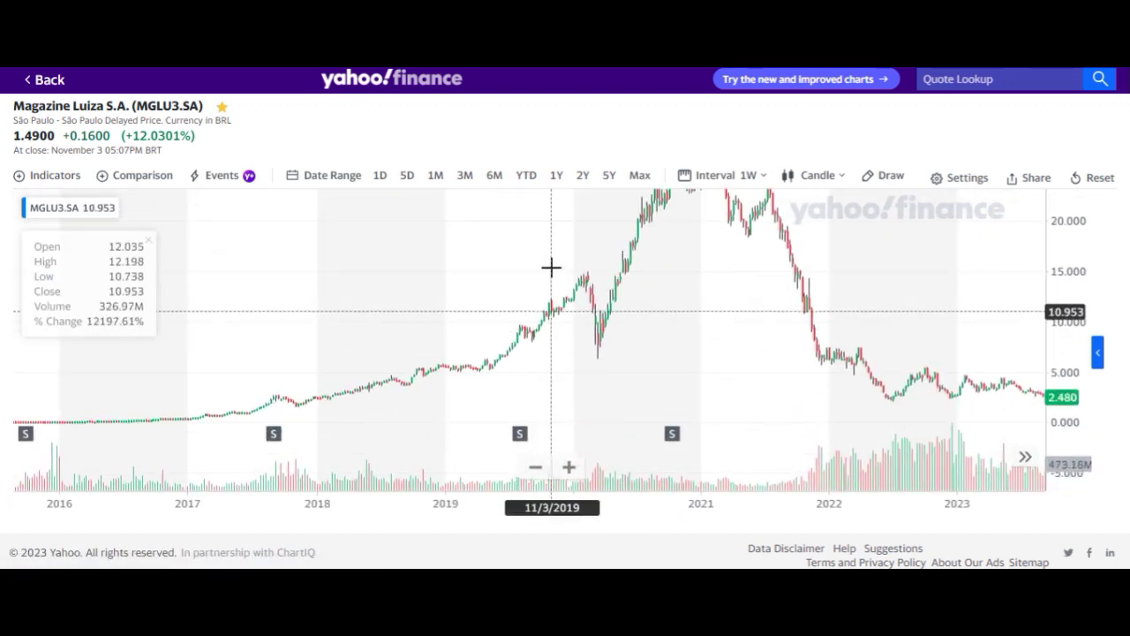
left_click_drag(551, 266, 520, 301)
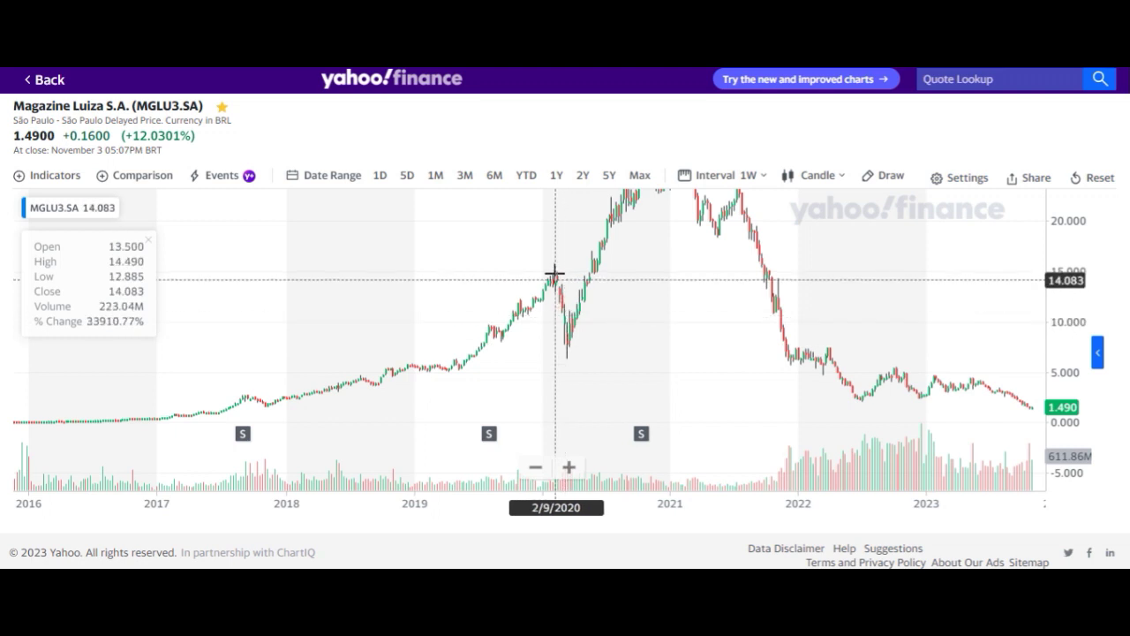
left_click_drag(567, 240, 530, 308)
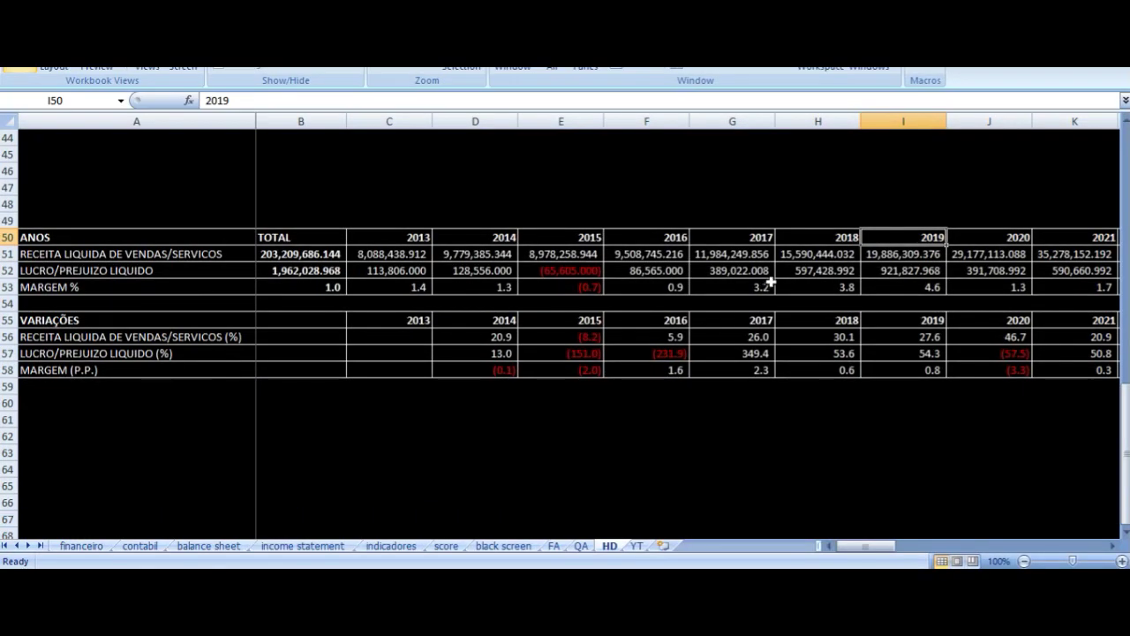
Step: Switch to Excel, check the 2019 and 2020 yearly revenue, and go to the 1S-2020 column of the SEMESTRES table
key("Down")
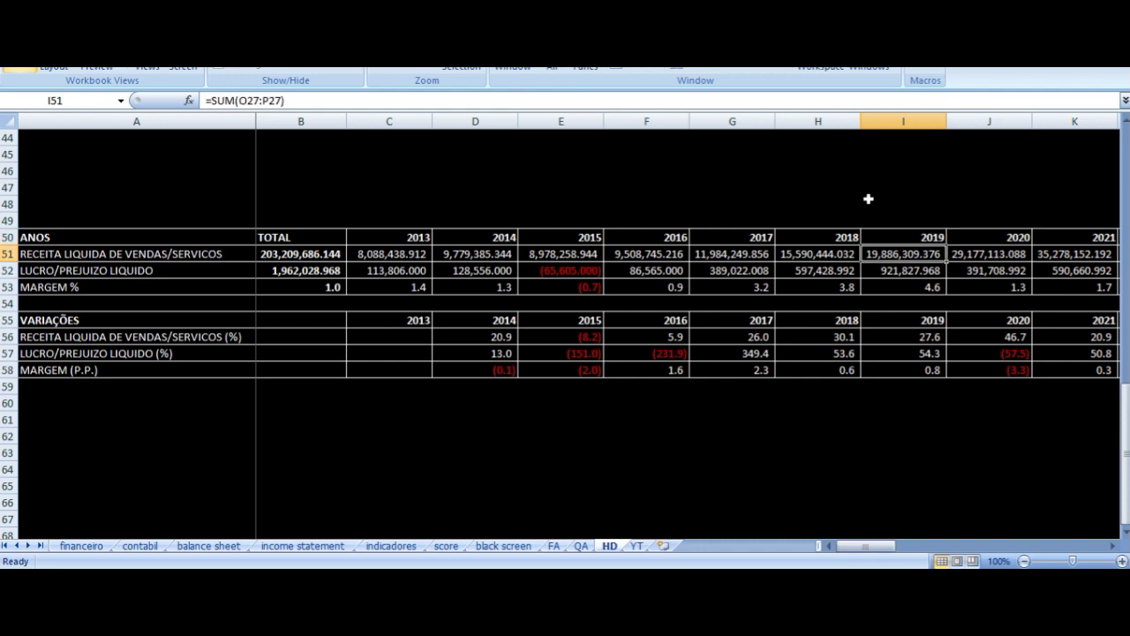
key("Right")
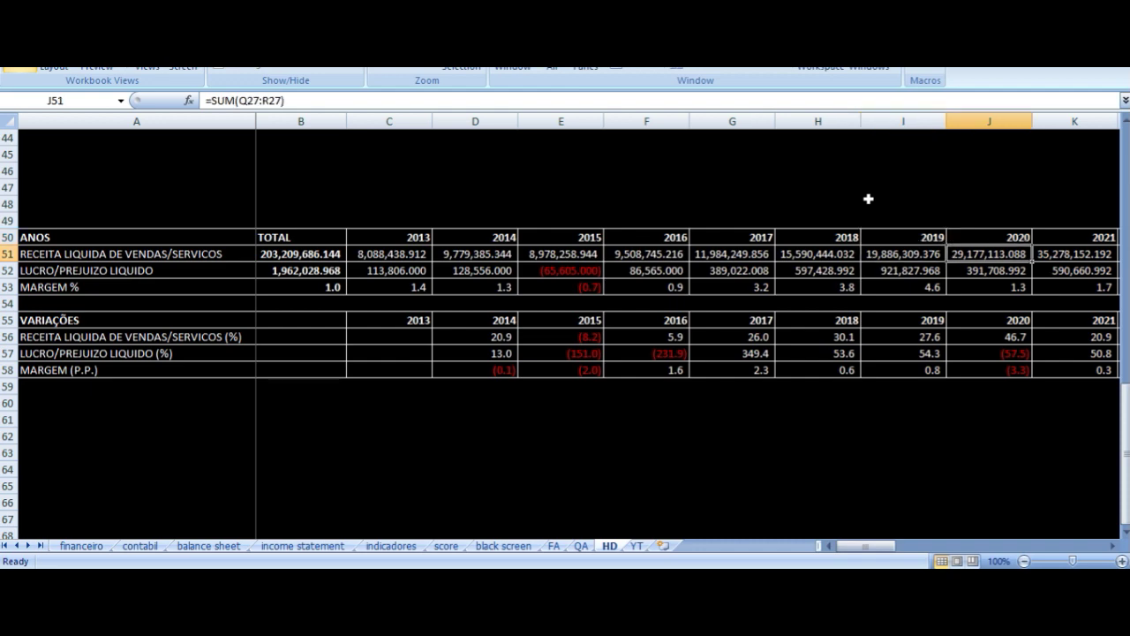
key("Up")
key("Up")
key("Up")
key("Up")
key("Up")
key("Up")
key("Up")
key("Up")
key("Up")
key("Up")
key("Up")
key("Up")
key("Up")
key("Up")
key("Up")
key("Up")
key("Up")
key("Up")
key("Up")
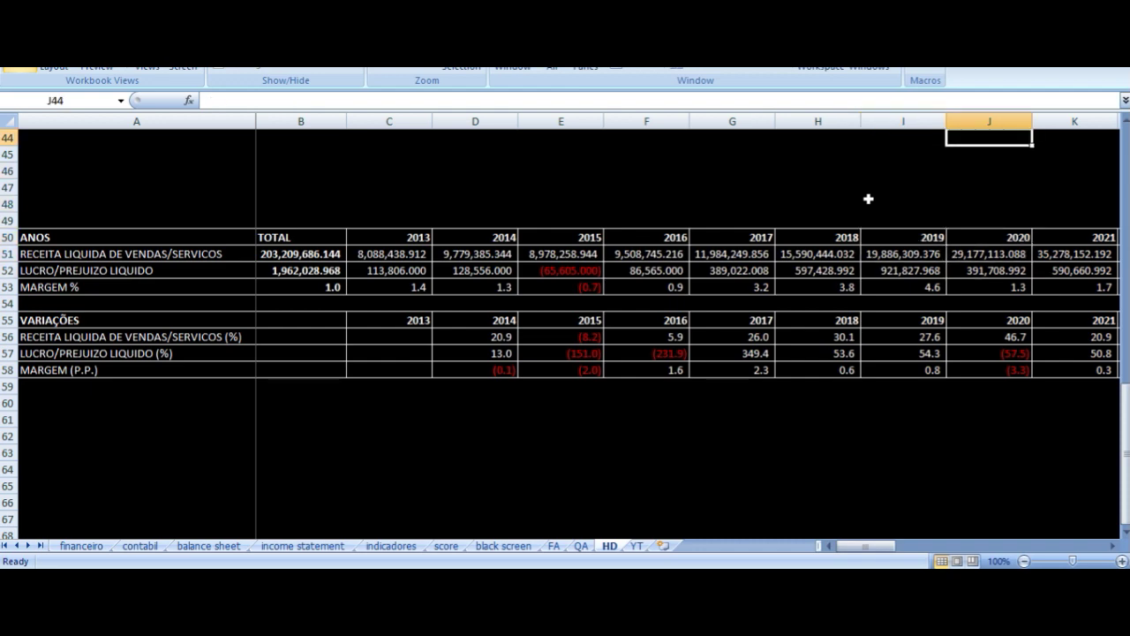
key("Up")
key("Up")
key("Up")
key("Up")
key("Up")
key("Up")
key("Up")
key("Up")
key("Up")
key("Up")
key("Up")
key("Up")
key("Down")
key("Down")
key("Down")
key("Down")
key("Down")
key("Down")
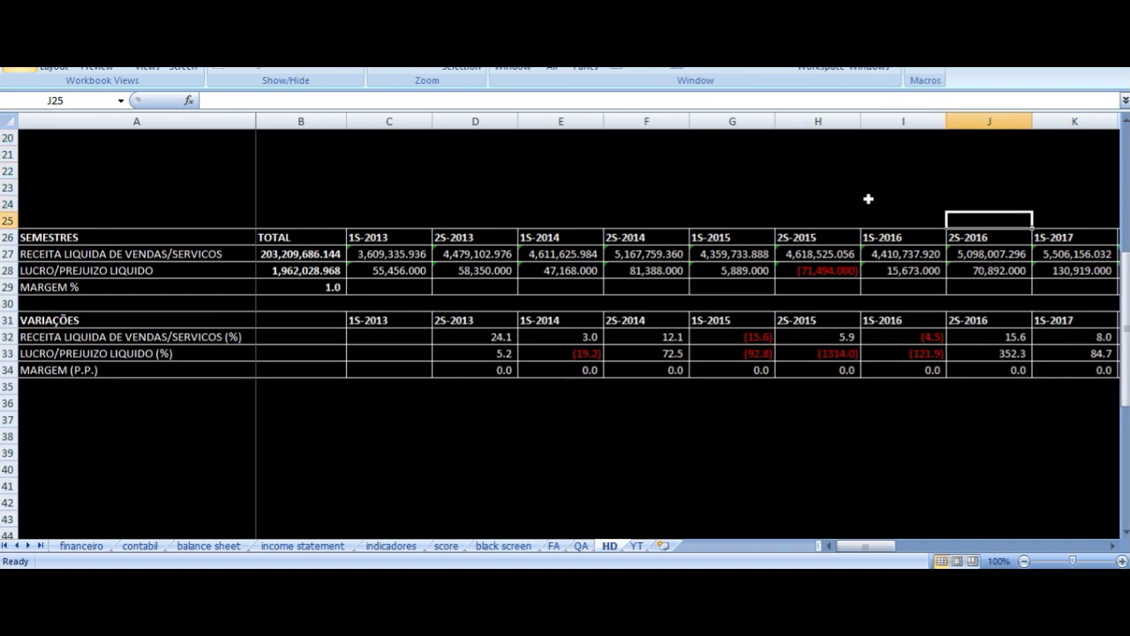
key("ctrl+Right")
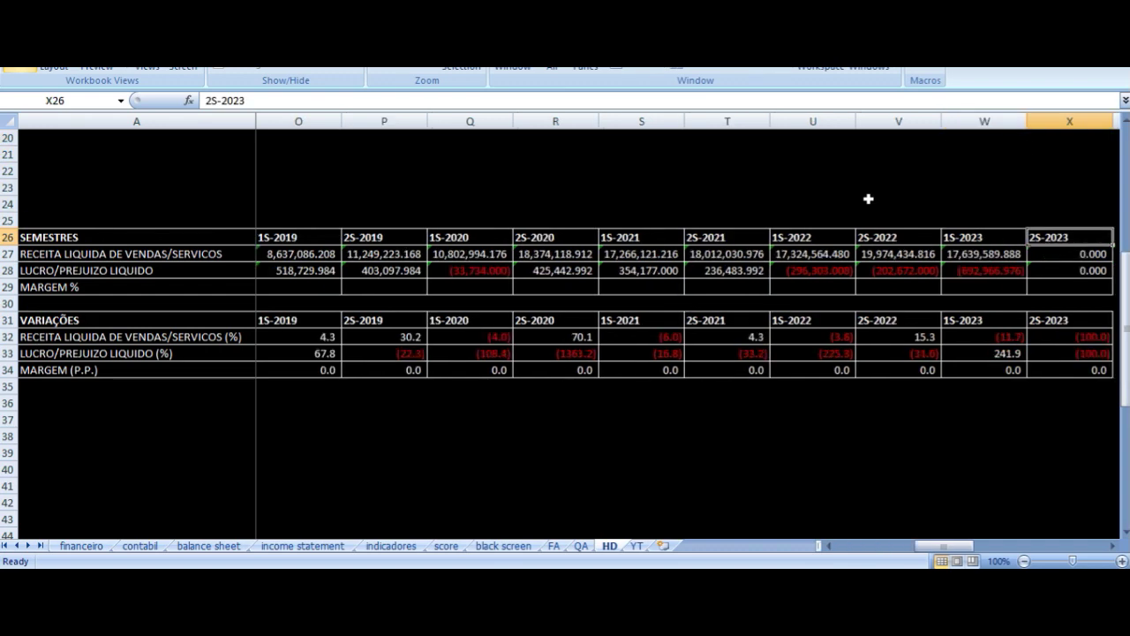
key("Left")
key("Left")
key("Left")
key("Left")
key("Left")
key("Left")
key("Left")
key("Left")
key("Right")
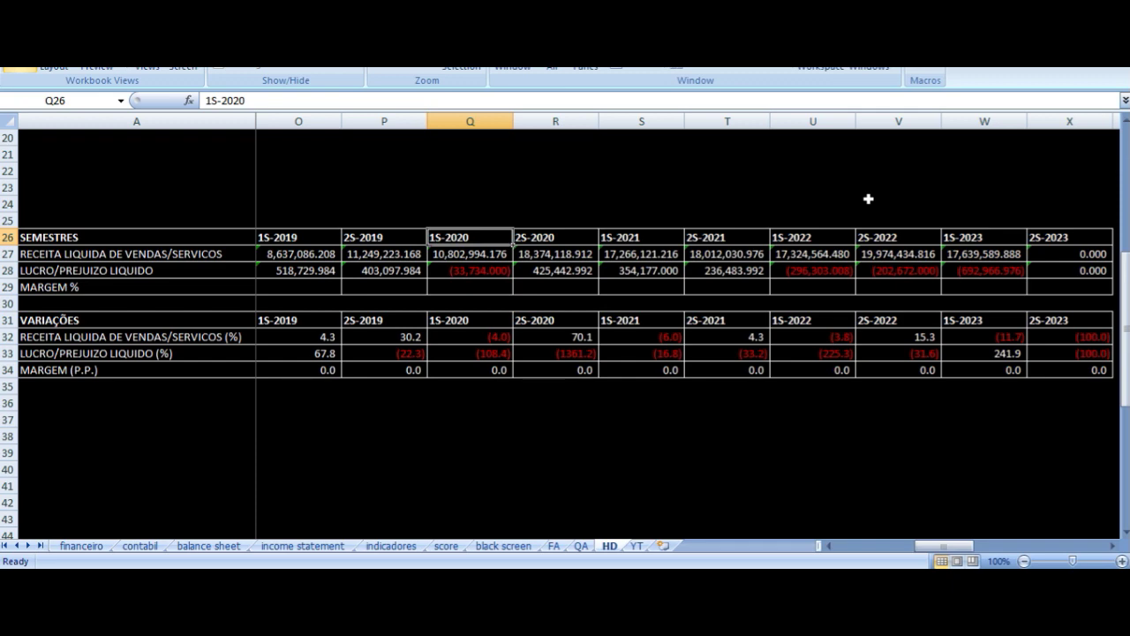
Step: Compare the net revenue and net profit of 1S-2020 with 2S-2020 in the semester table
key("Down")
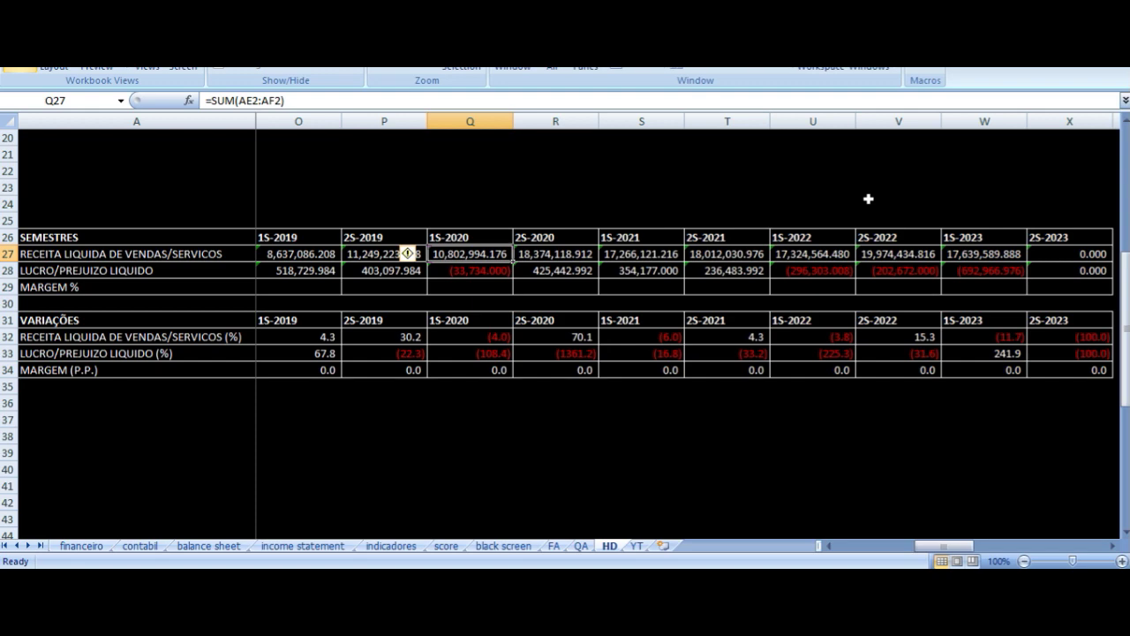
key("Right")
key("Left")
key("Right")
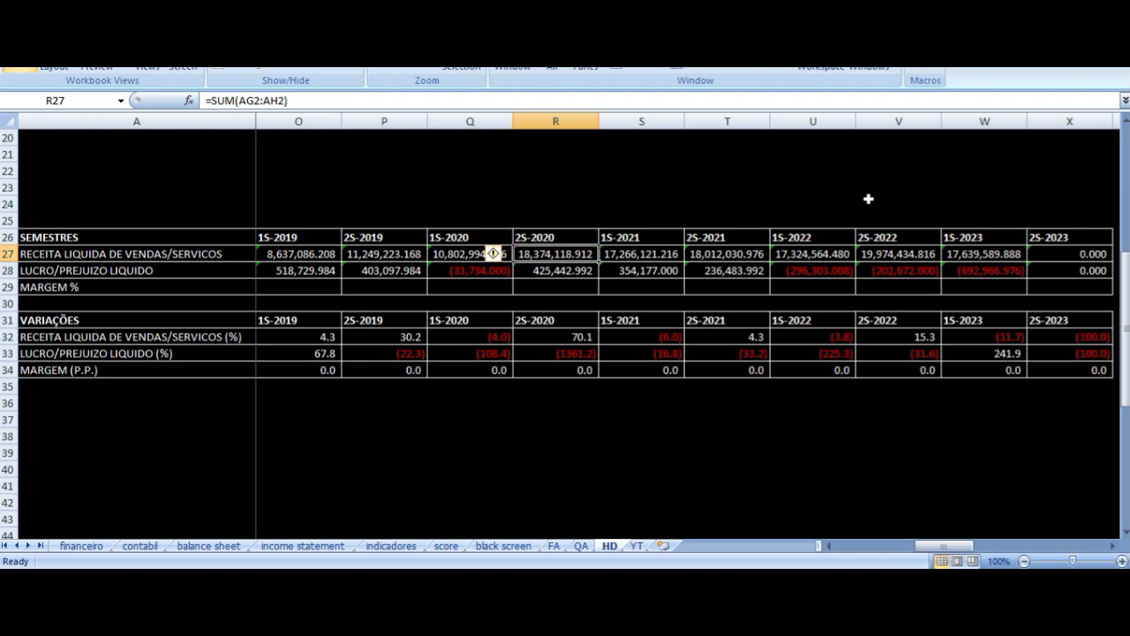
key("Down")
key("Left")
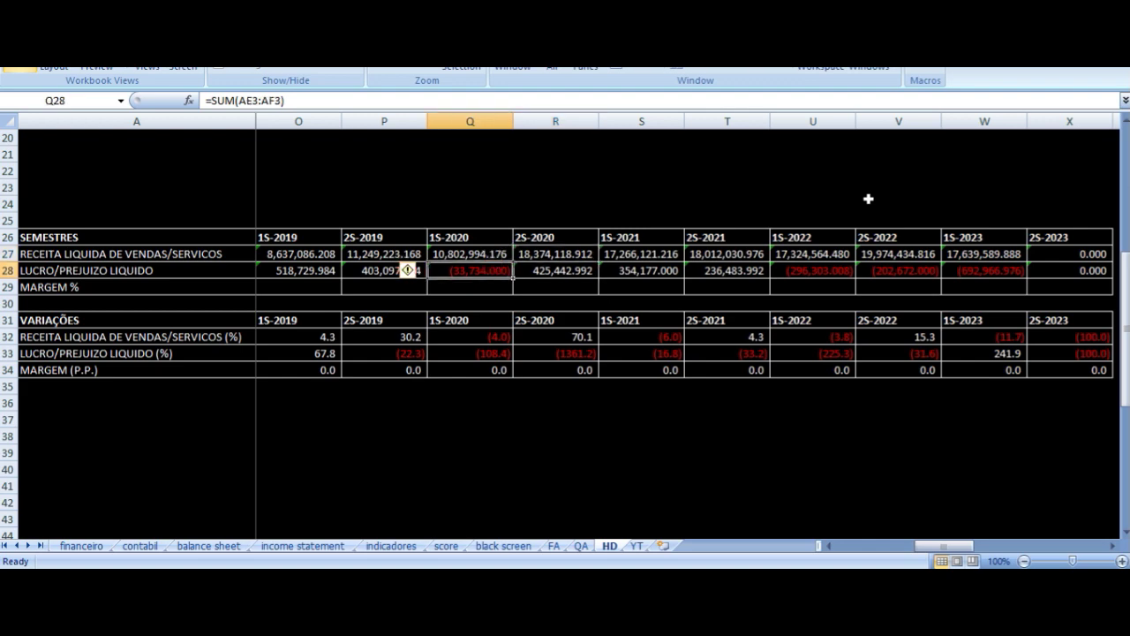
key("Right")
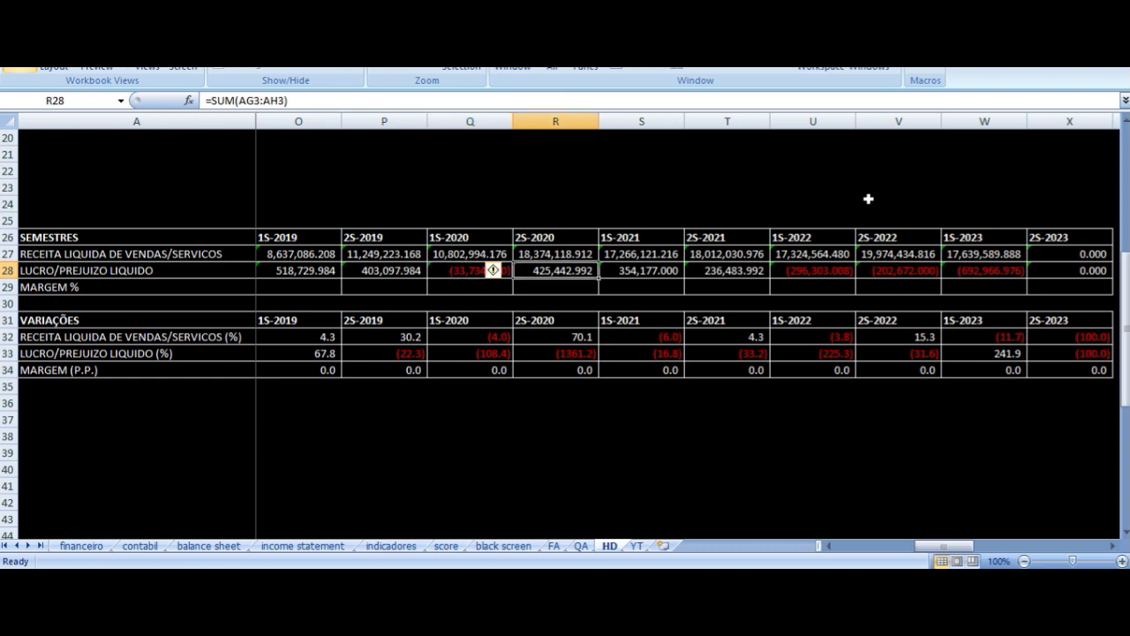
key("Up")
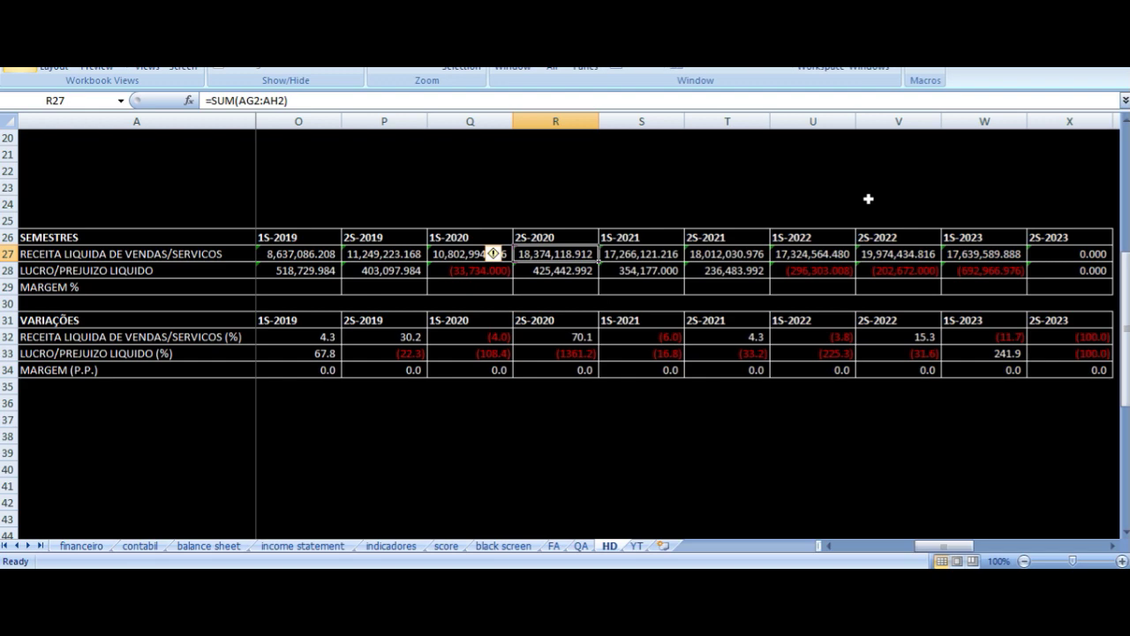
Step: Review the net revenue of each semester from 2S-2020 through 1S-2023 in the SEMESTRES table
key("Down")
key("Left")
key("Right")
key("Up")
key("Right")
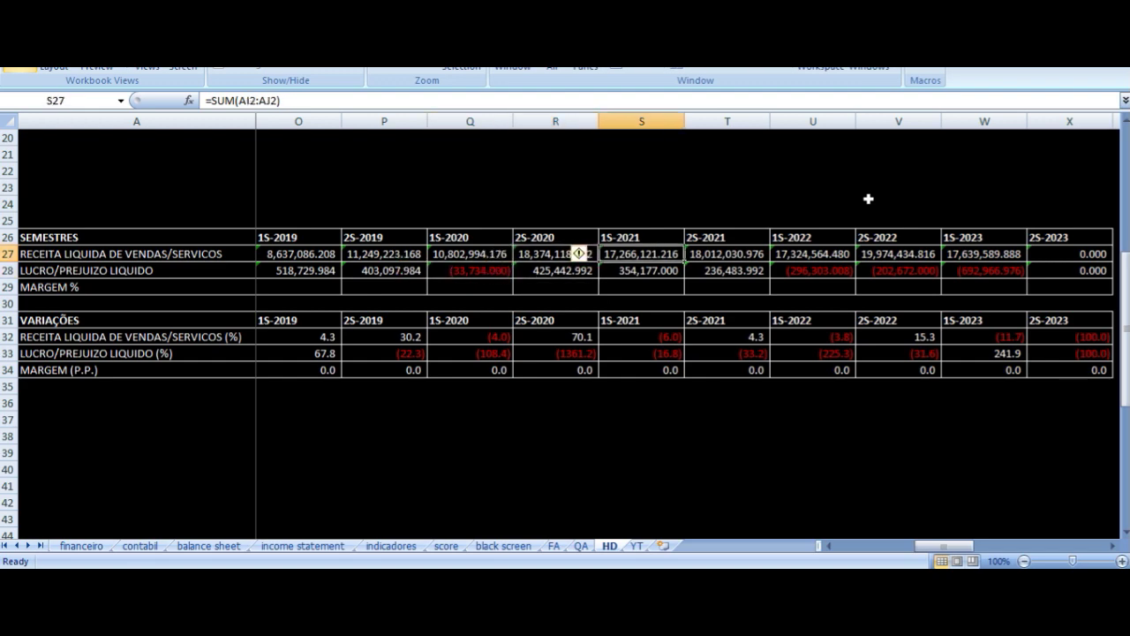
key("Right")
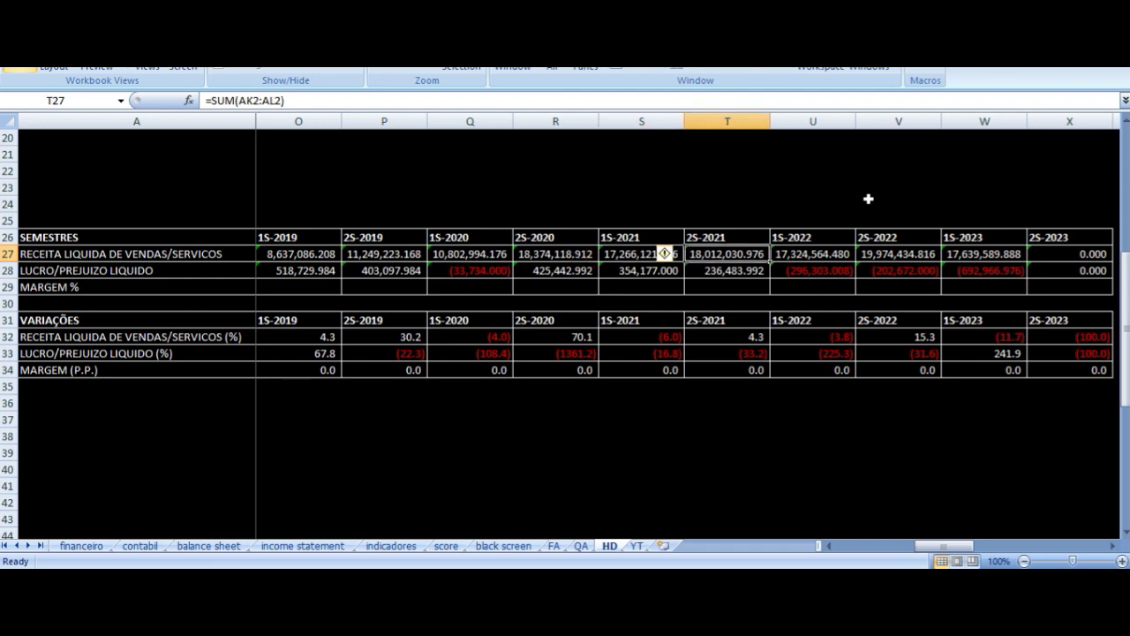
key("Right")
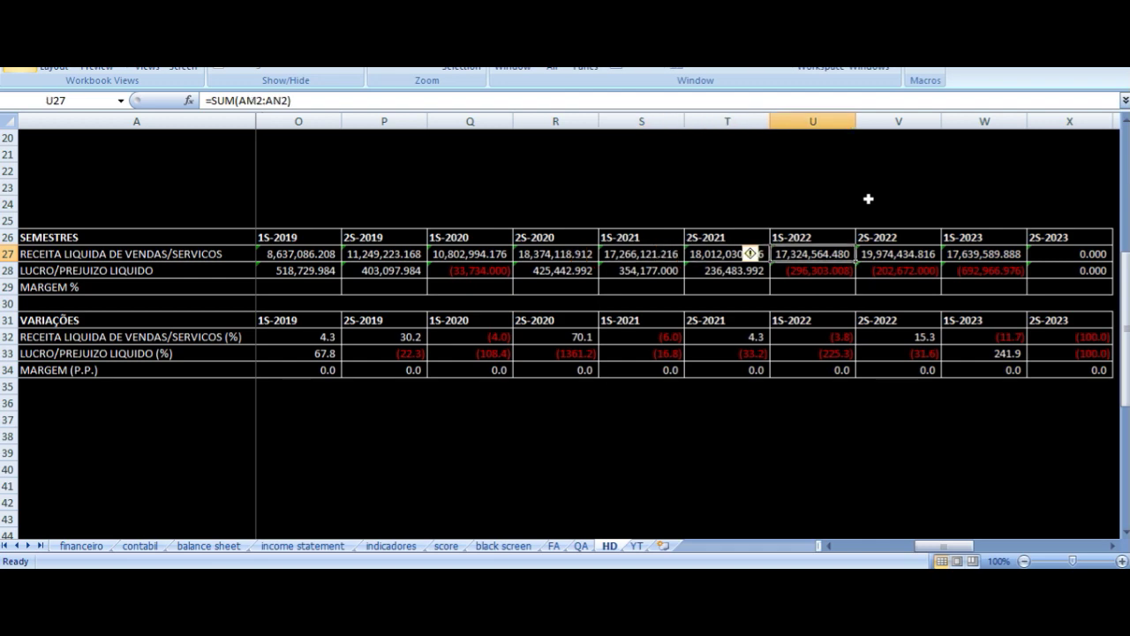
key("Right")
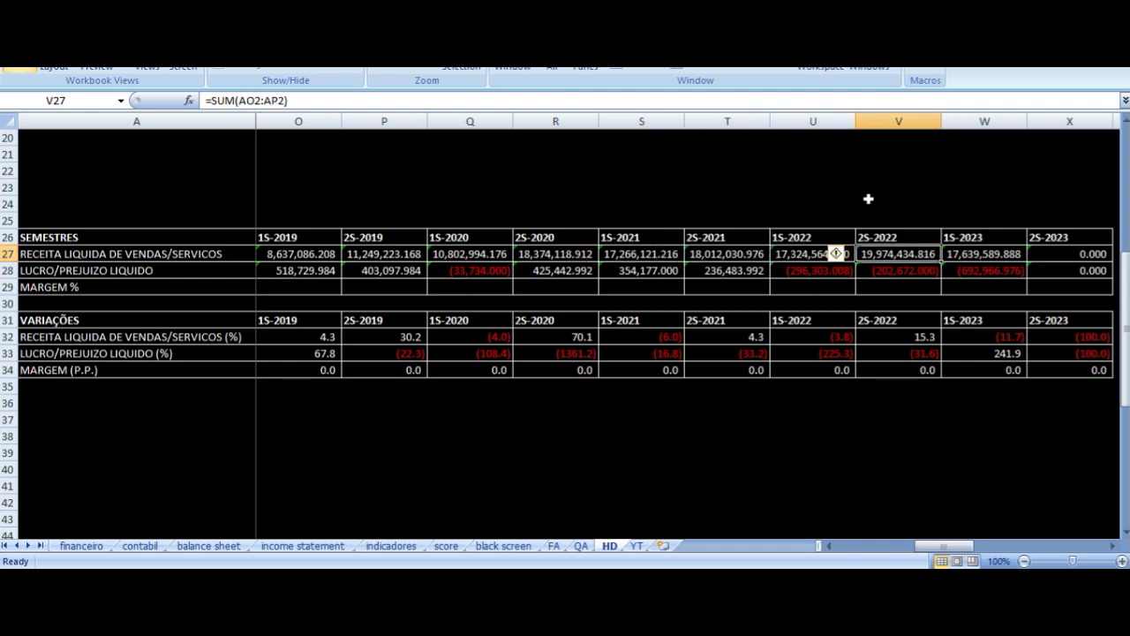
key("Right")
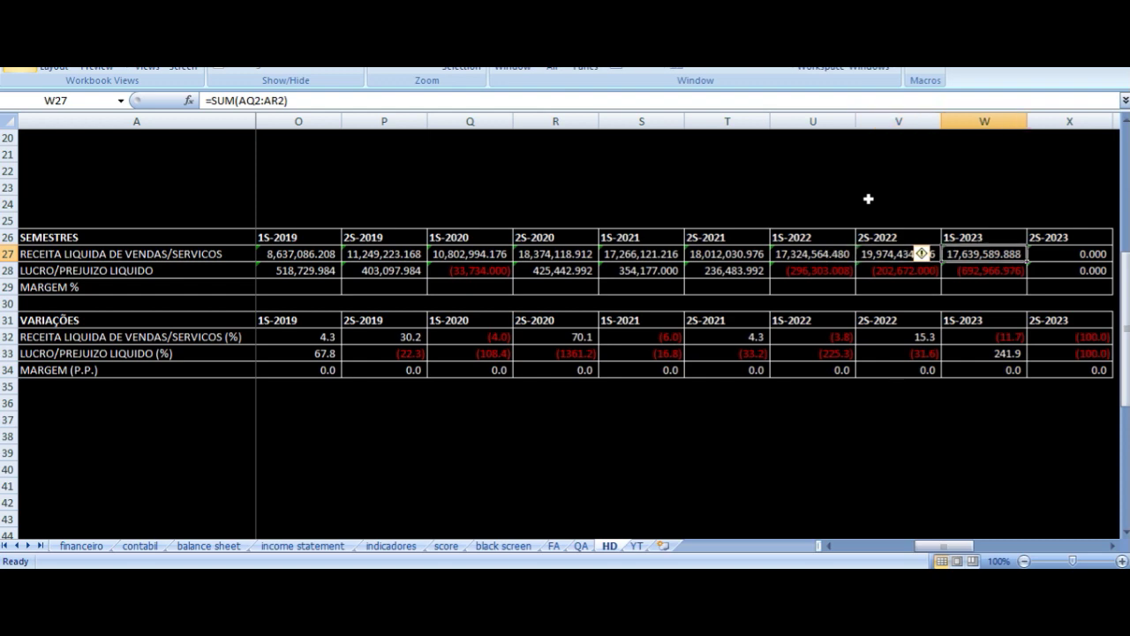
Step: Compare the 1S-2023 net revenue with 1S-2022 and check the 2S-2023 column
key("Up")
key("Down")
key("Left")
key("Left")
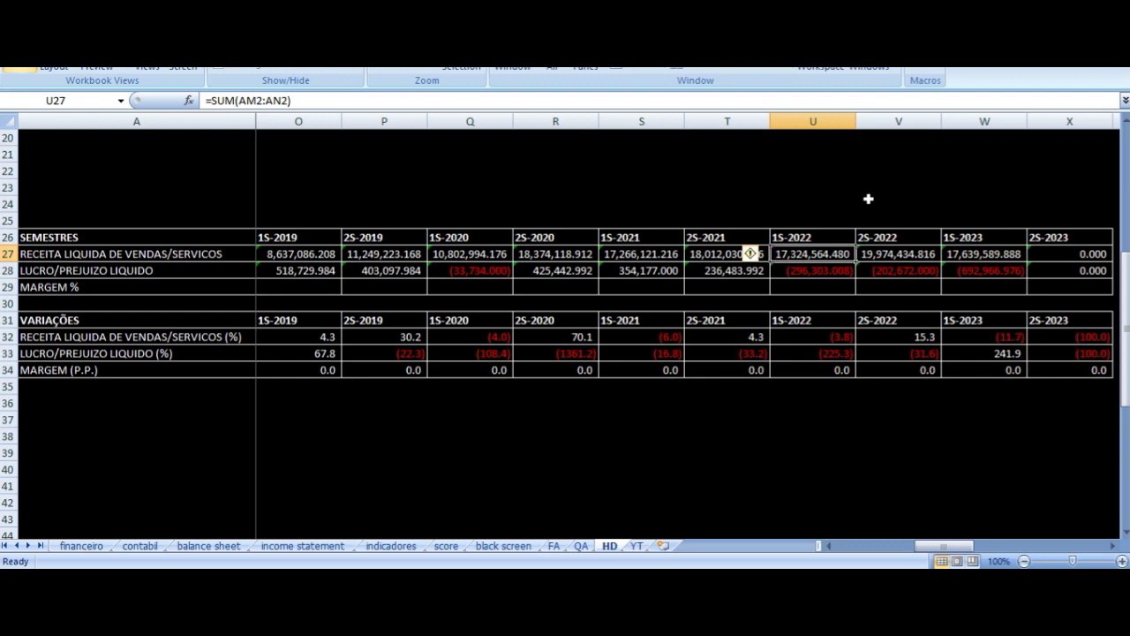
key("Right")
key("Right")
key("Right")
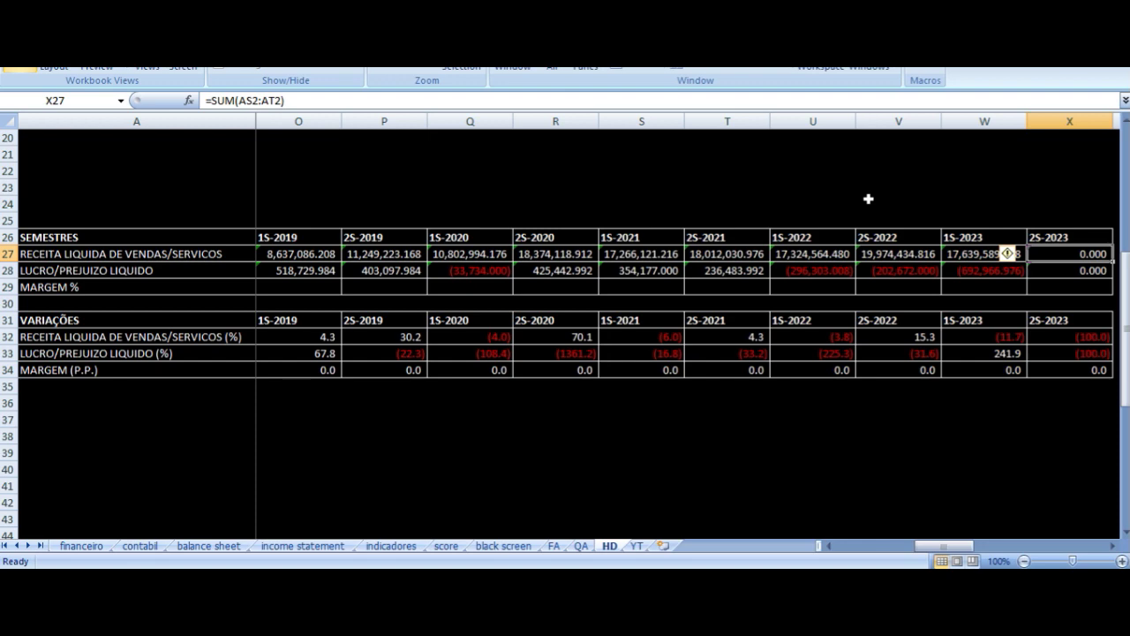
Step: Return to the 2S-2020 column and compare its net revenue and net profit with 1S-2020
key("Left")
key("Left")
key("Left")
key("Left")
key("Left")
key("Left")
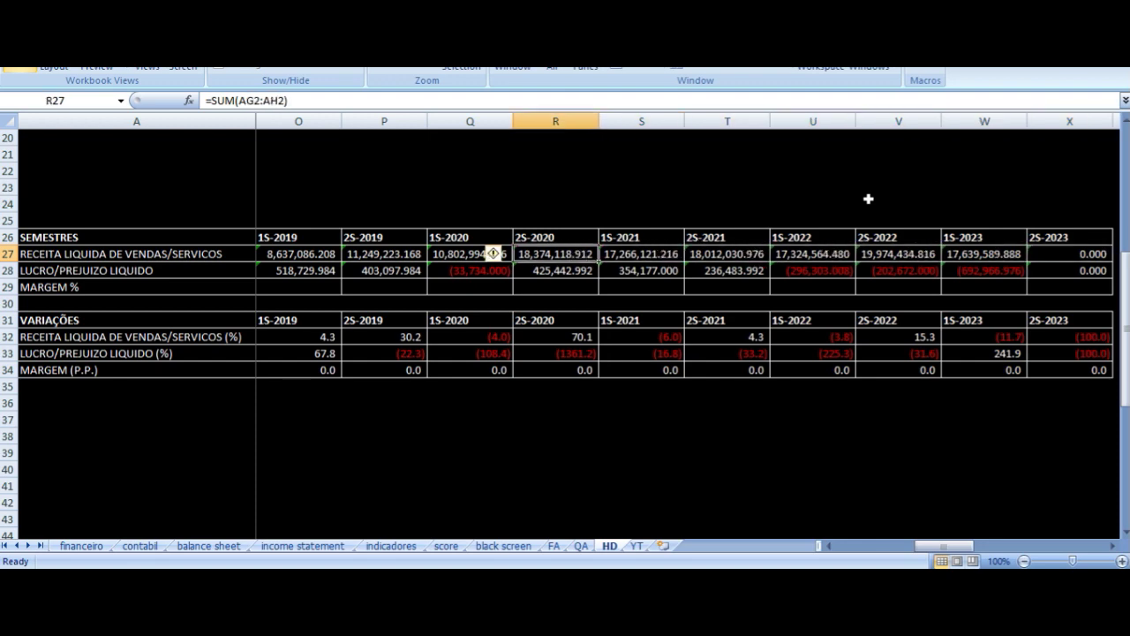
key("Up")
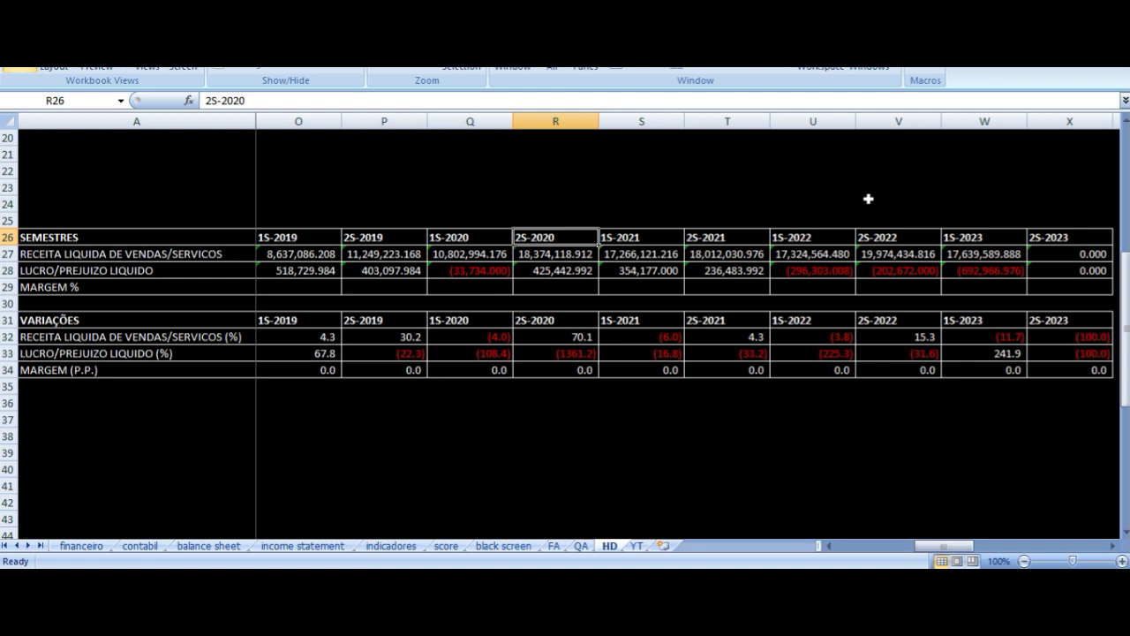
key("Down")
key("Down")
key("Up")
key("Down")
key("Left")
key("Right")
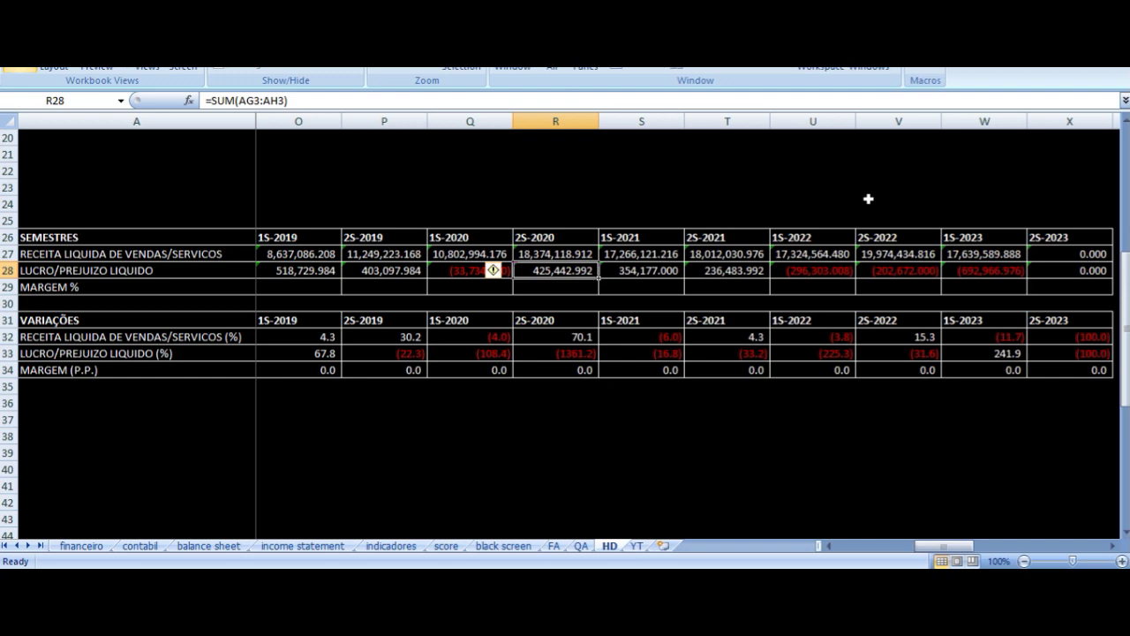
Step: Check the 1S-2019 and 2S-2019 columns of the SEMESTRES table, including the net profit row
key("Left")
key("Left")
key("Left")
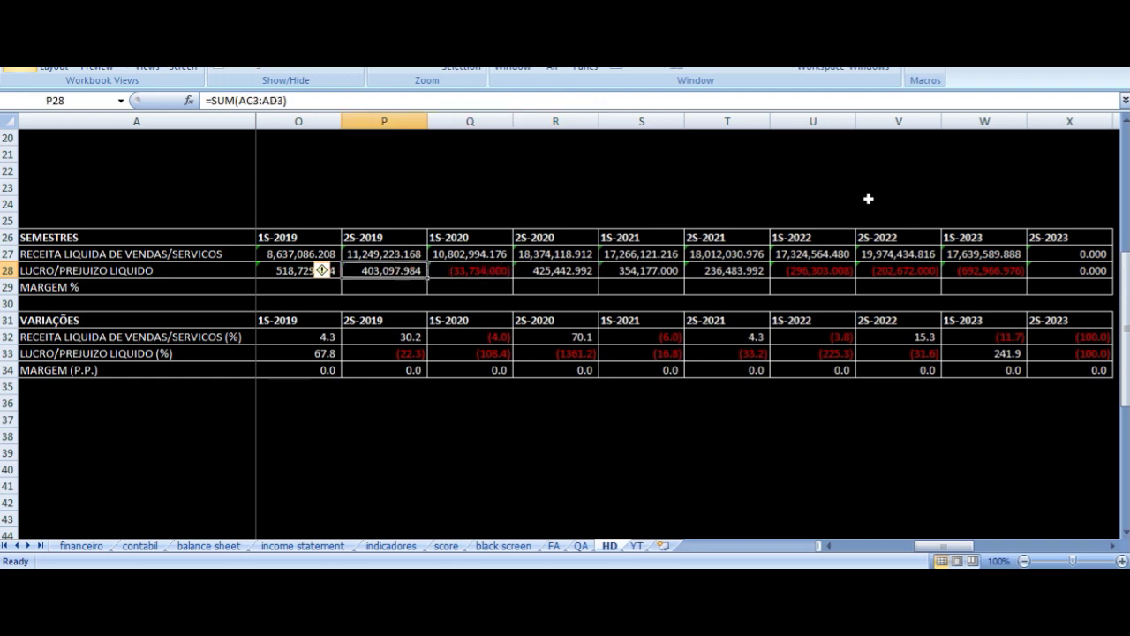
key("Up")
key("Up")
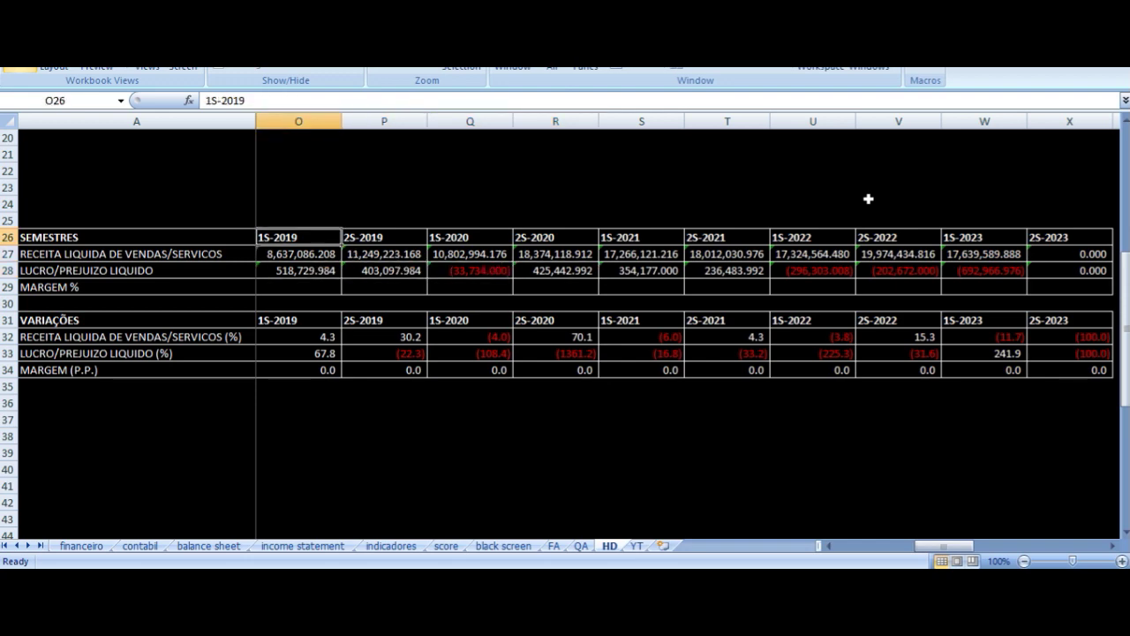
key("Down")
key("Down")
key("Up")
key("Up")
key("Right")
key("Right")
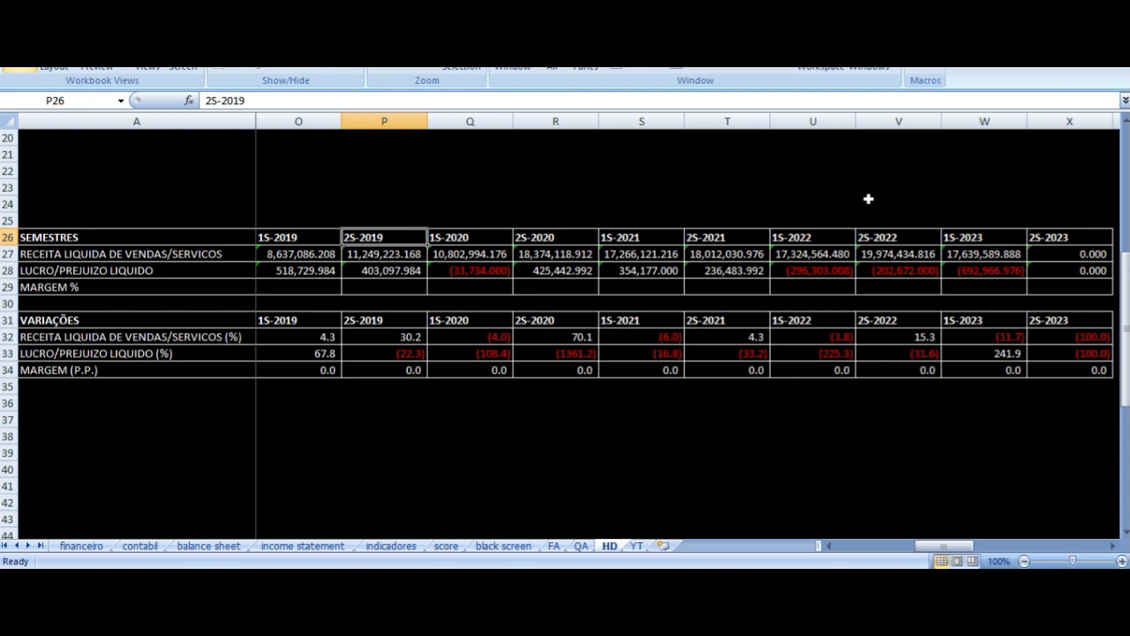
Step: Go to the 2S-2020 net profit and trace it back to the 2S-2019 column
key("Right")
key("Right")
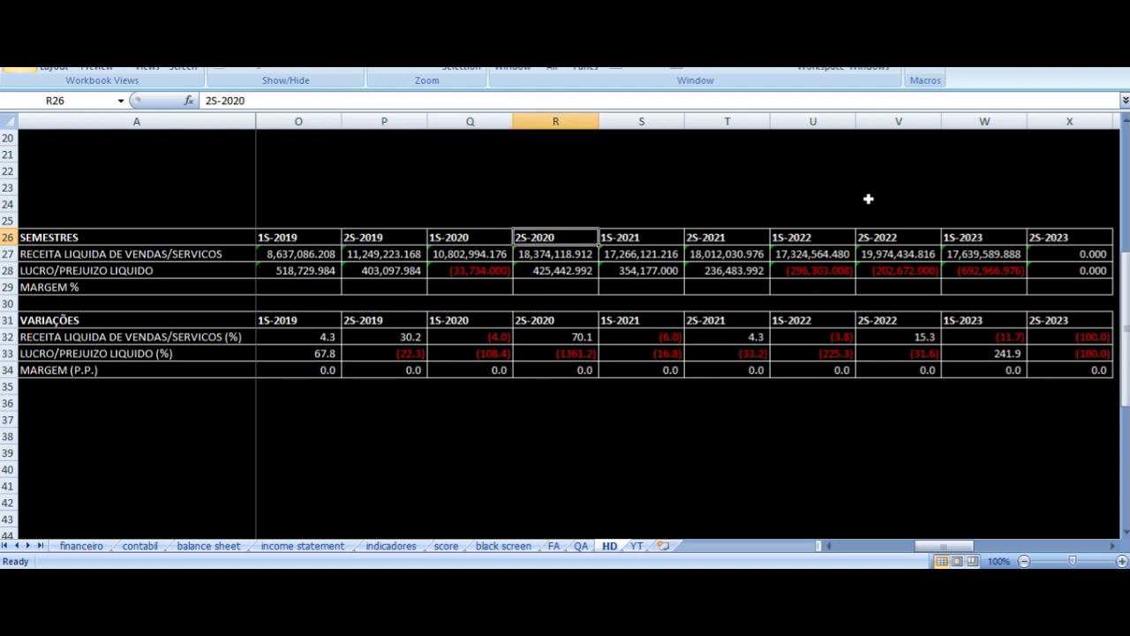
key("Down")
key("Down")
key("Left")
key("Left")
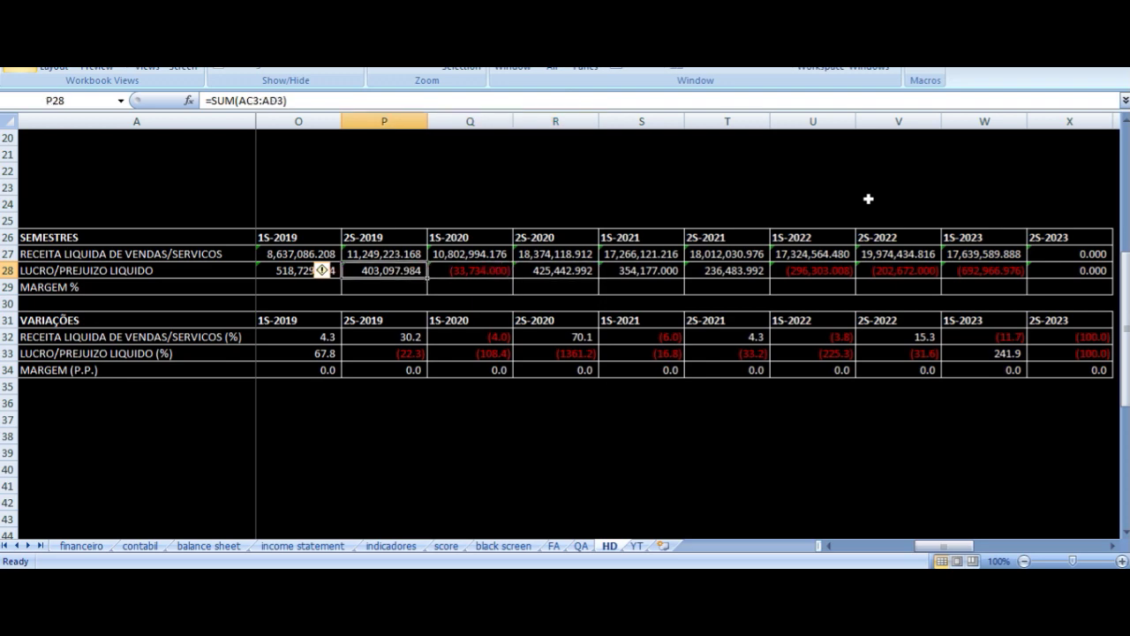
key("Up")
key("Up")
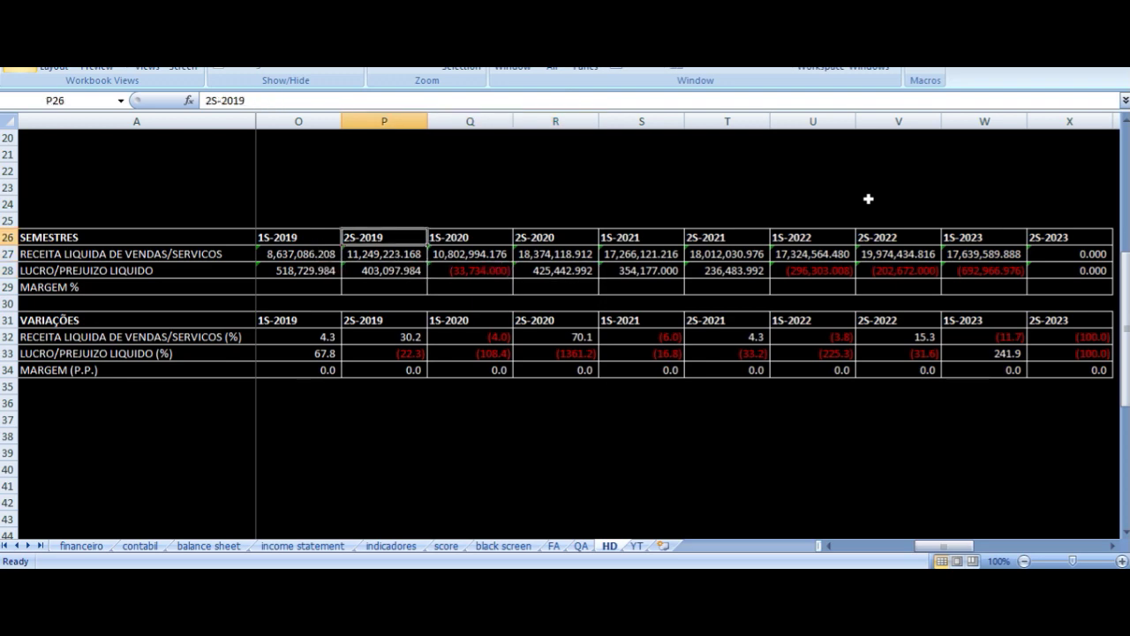
Step: Compare the net profit of 2S-2020 with that of 2S-2019 in the semester table
key("Right")
key("Right")
key("Down")
key("Down")
key("Left")
key("Left")
key("Right")
key("Right")
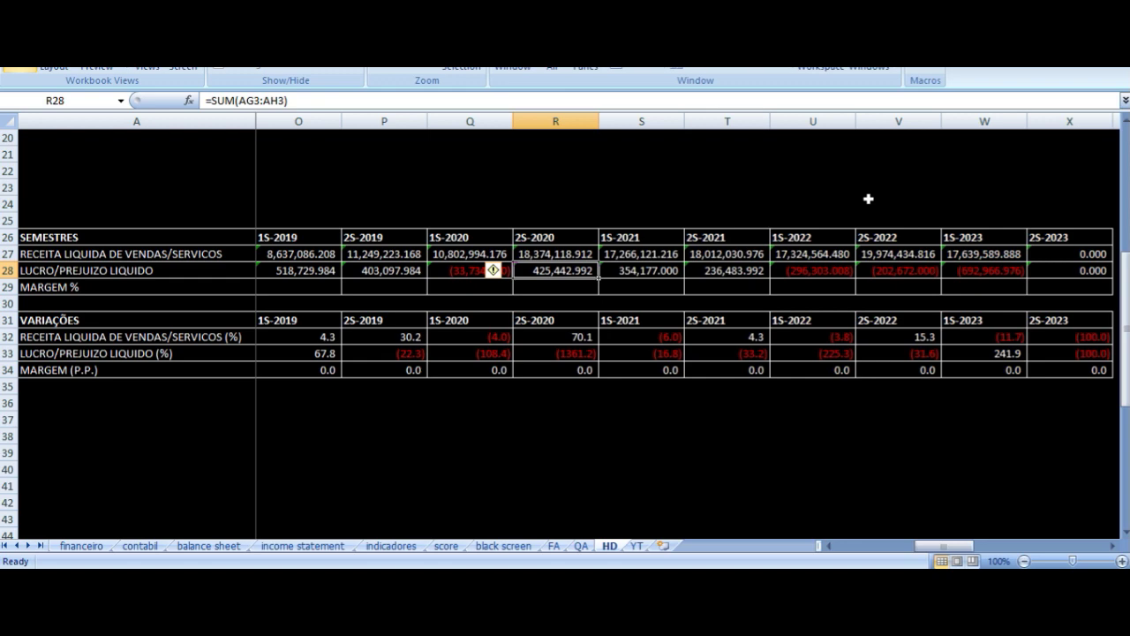
Step: Check the 2S-2020 net profit against the preceding semester and go to the 1S-2021 column header
key("shift+Left")
key("shift+Right")
key("Right")
key("Up")
key("Up")
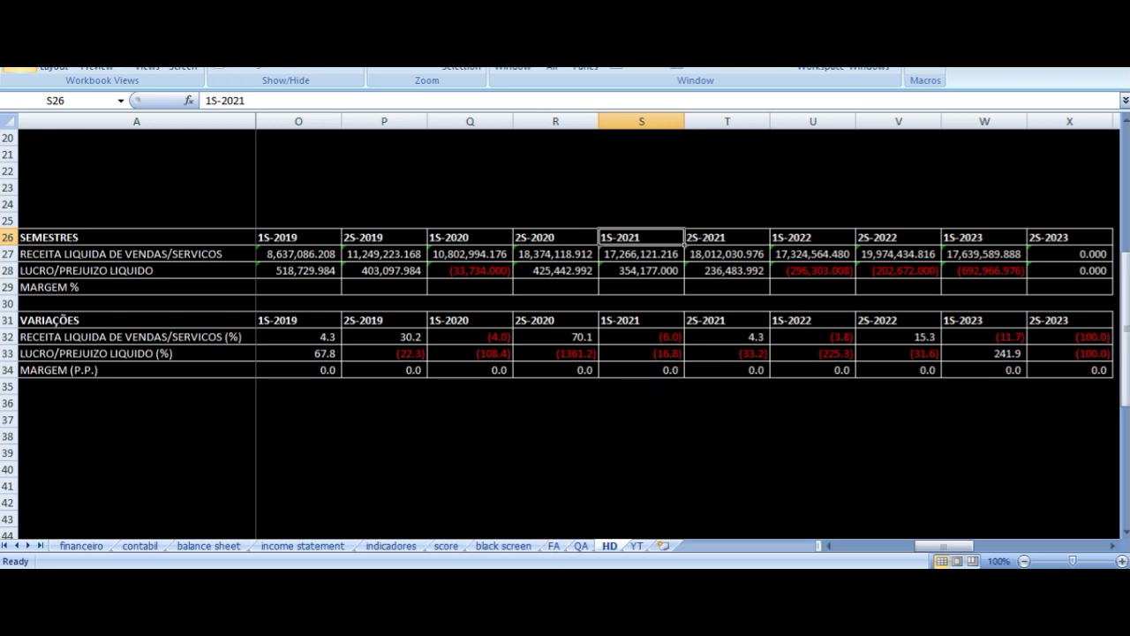
Step: Switch to the Yahoo Finance chart, set the candle interval to 1 month, and bring the latest years into view
left_click(558, 566)
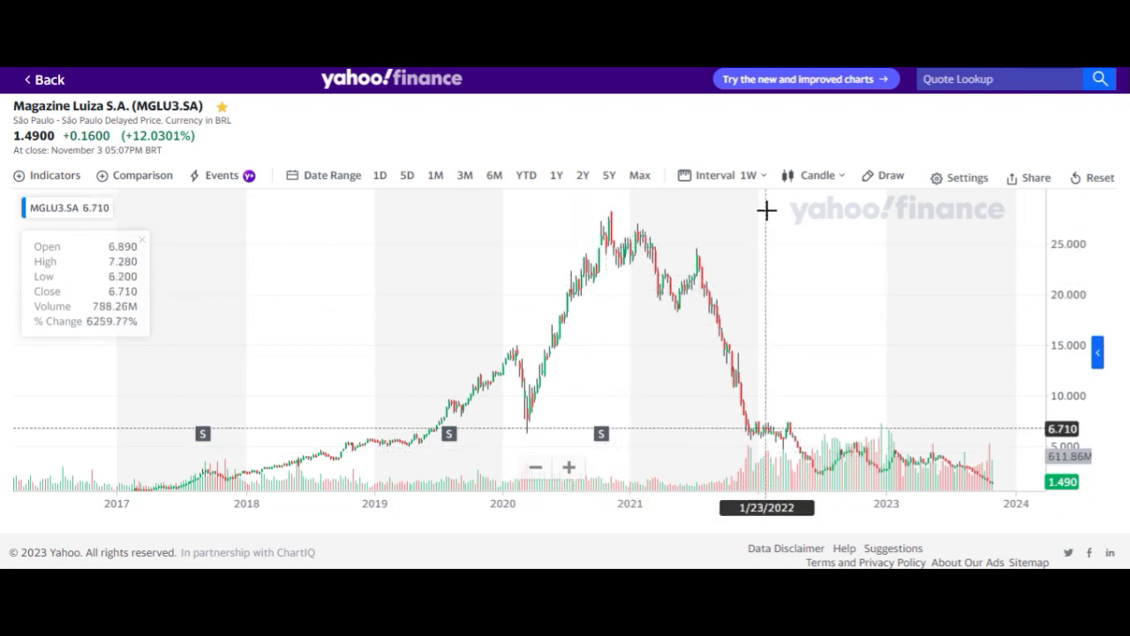
left_click(730, 181)
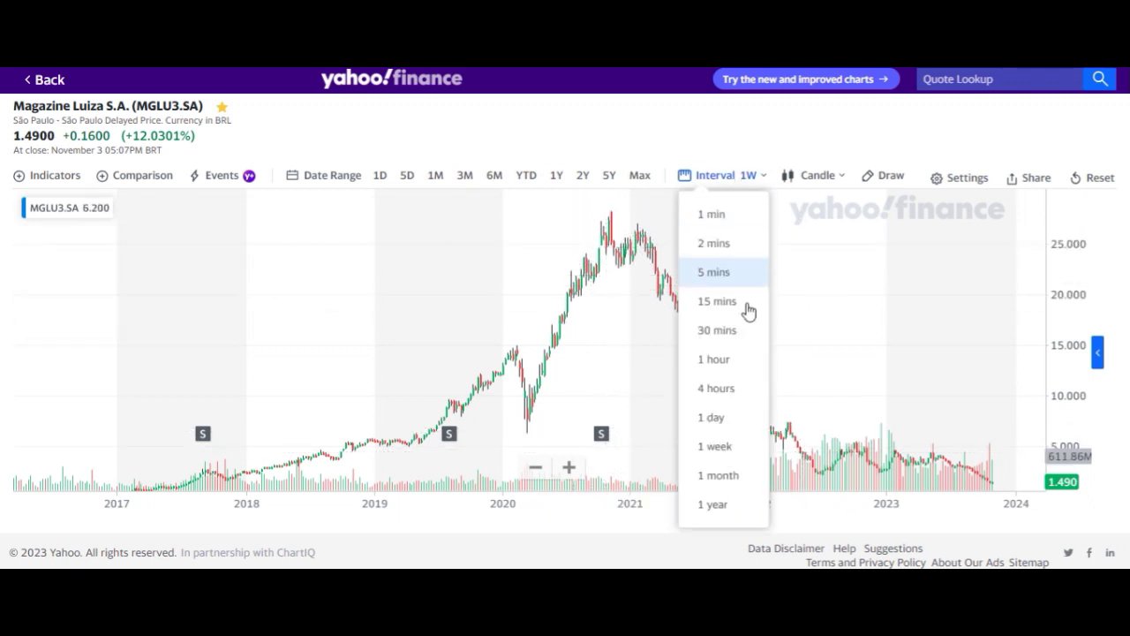
left_click(731, 475)
left_click_drag(730, 250, 656, 244)
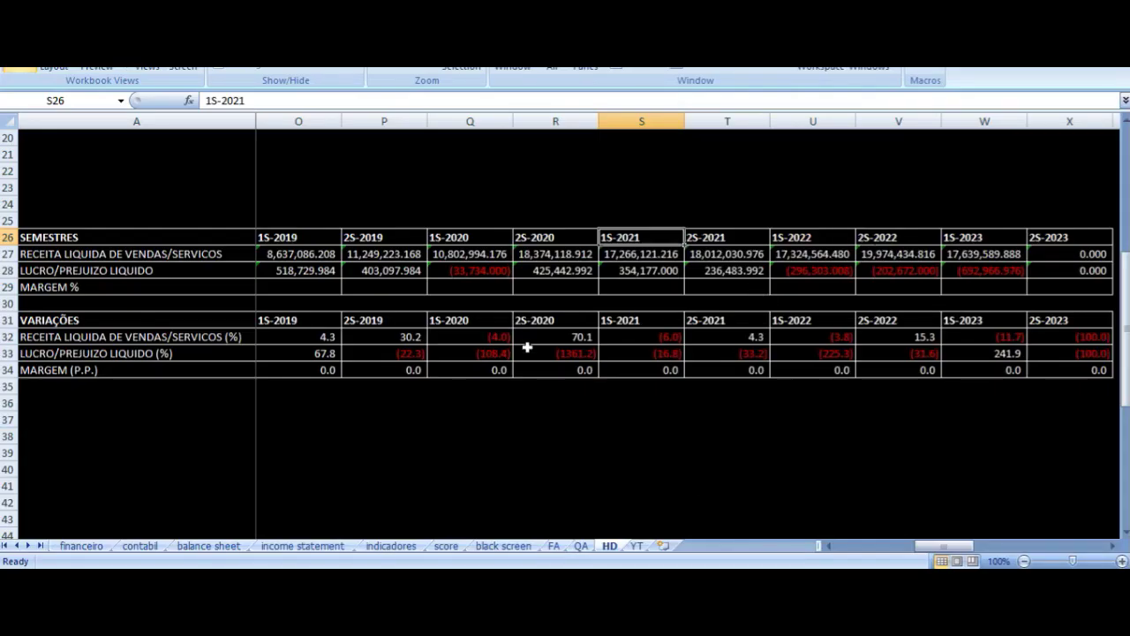
Step: Switch to Excel and go to the yearly ANOS table around the 2018 column
scroll(540, 339, "down", 14)
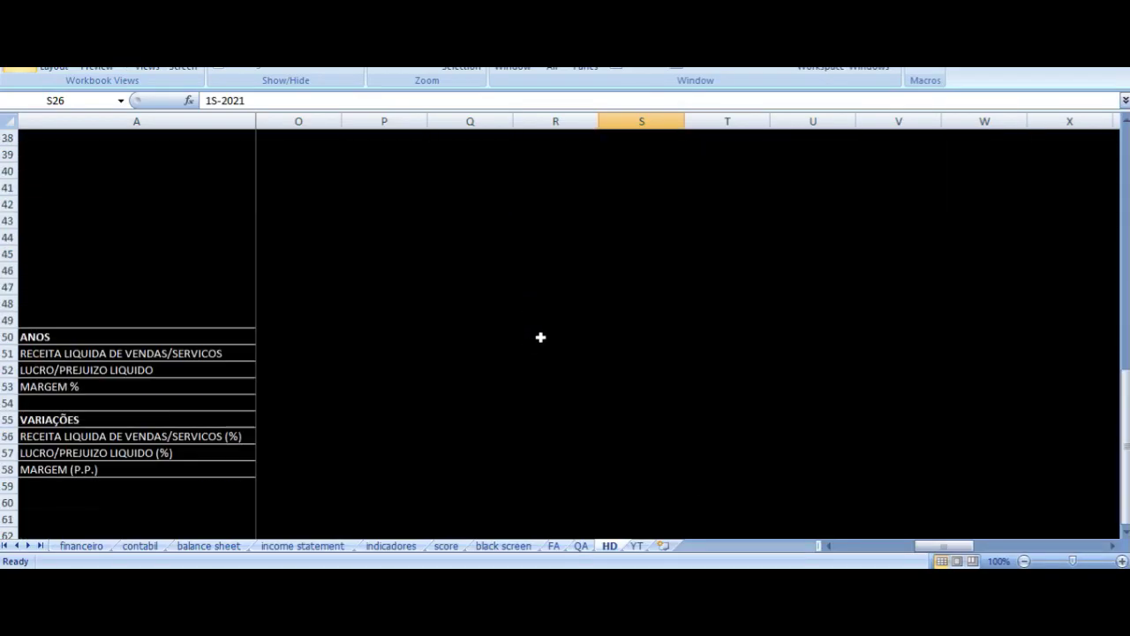
scroll(497, 238, "up", 4)
left_click(492, 186)
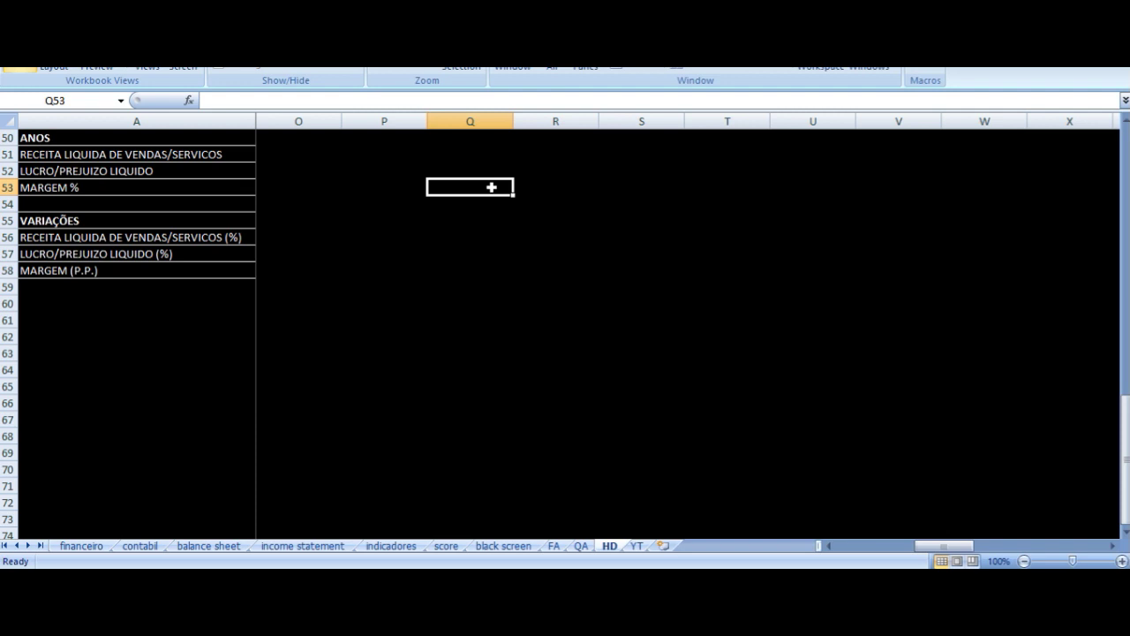
key("Left")
key("Left")
key("Left")
key("Left")
key("Left")
key("Left")
key("Left")
key("Left")
key("Left")
key("Up")
key("Up")
key("Up")
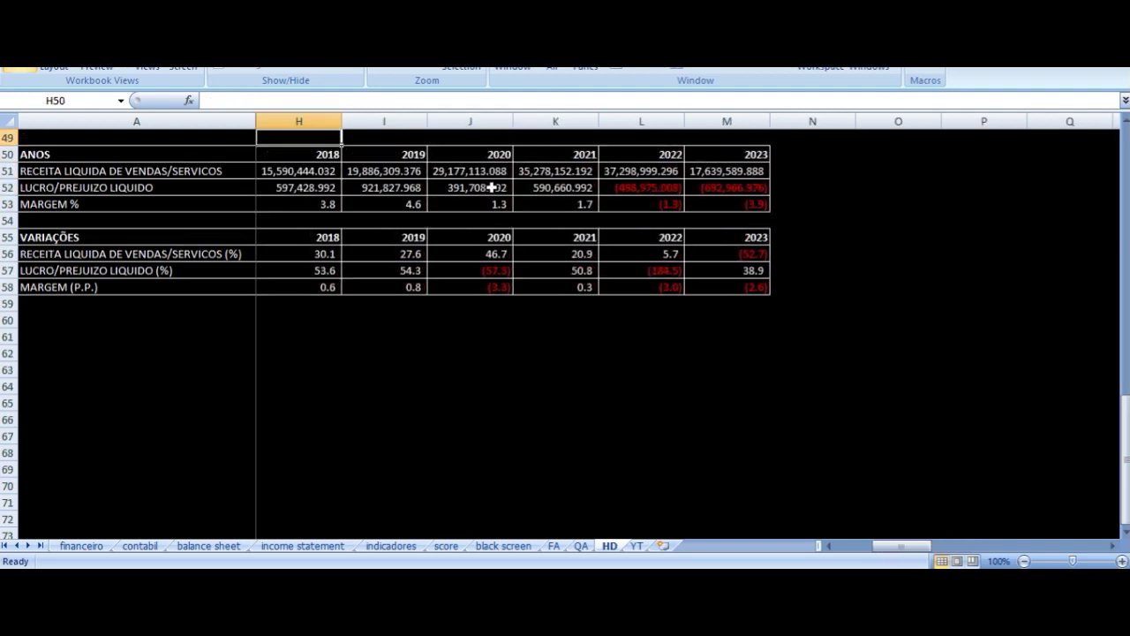
Step: Compare the 2021 net revenue and net profit with the 2020 figures in the ANOS table
key("Right")
key("Right")
key("Right")
key("Right")
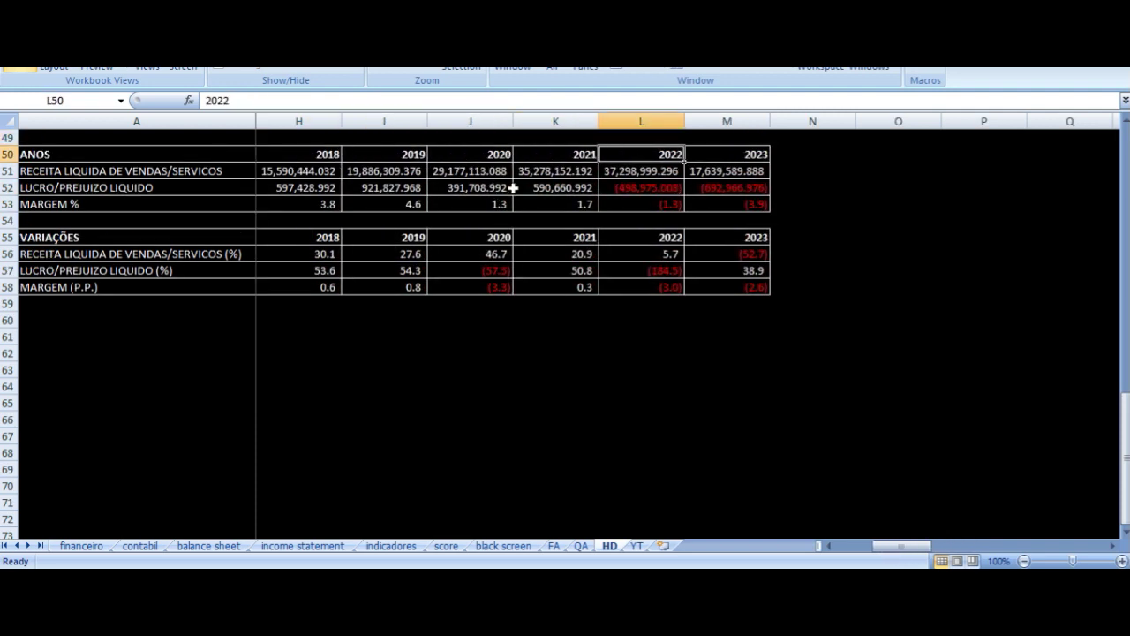
key("Left")
key("Down")
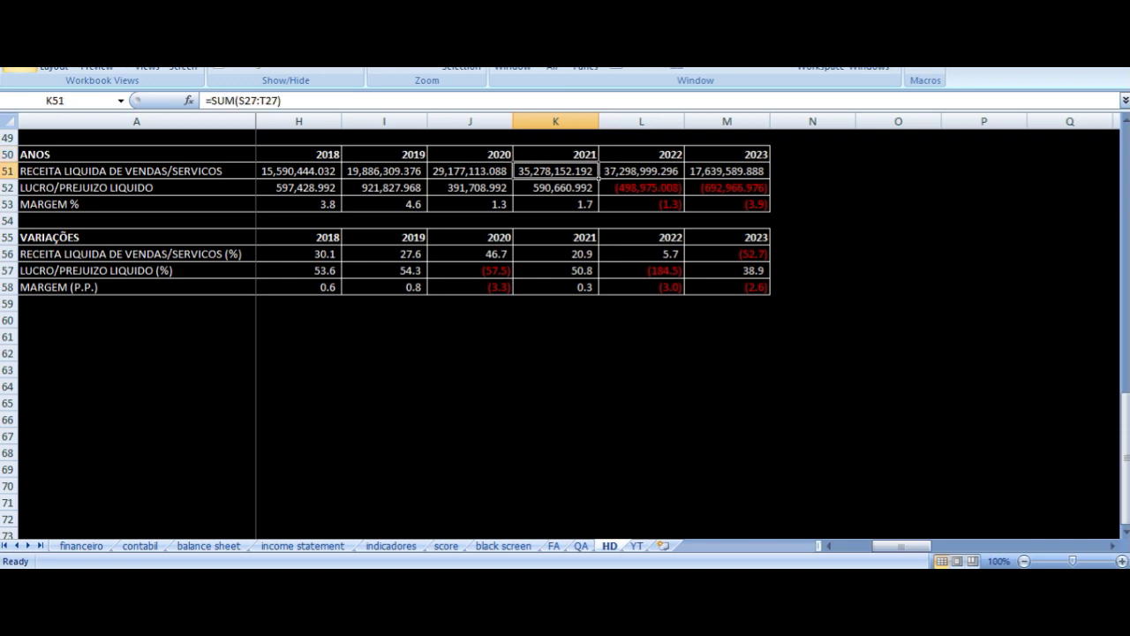
key("Left")
key("Right")
key("Down")
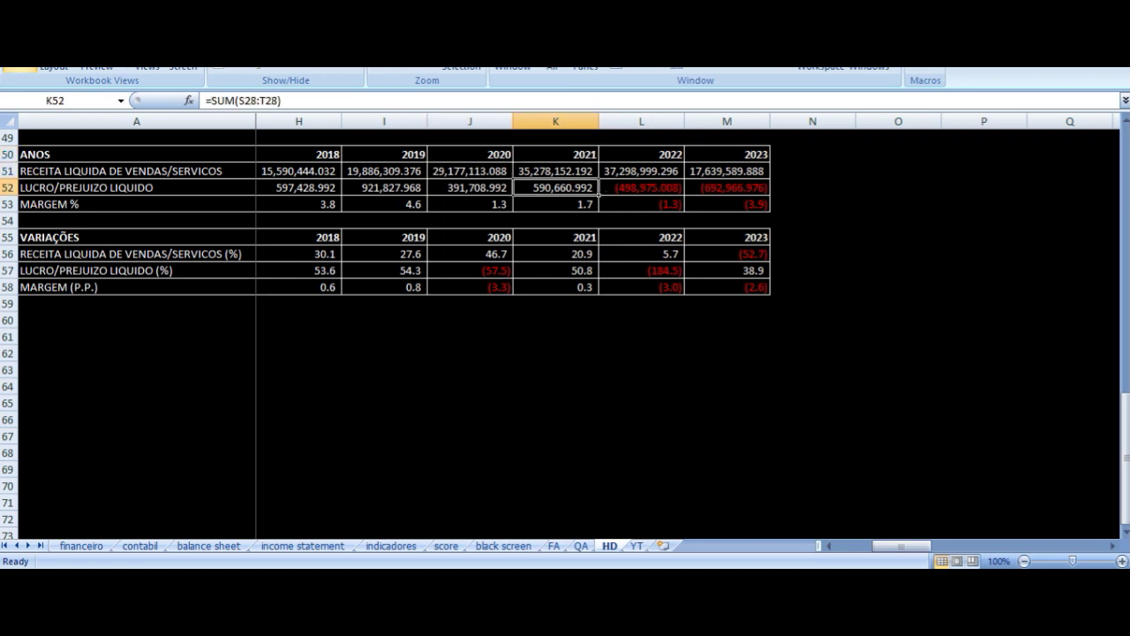
key("Left")
key("Right")
Step: Compare the 2022 net revenue and net profit with the 2021 figures in the ANOS table
key("Up")
key("Up")
key("Down")
key("Right")
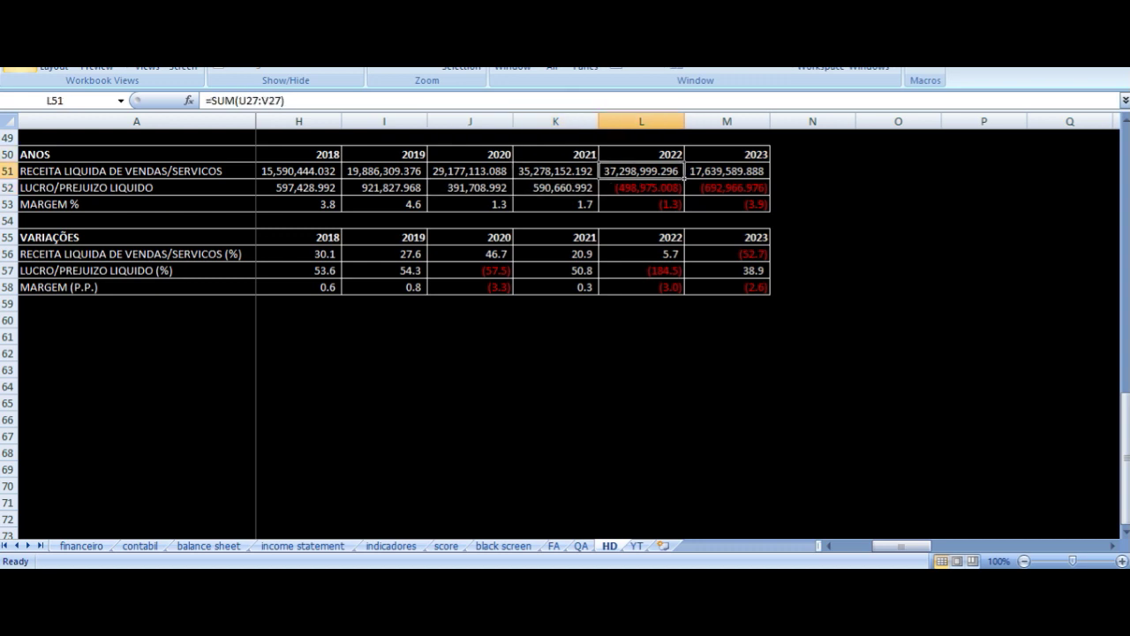
key("Left")
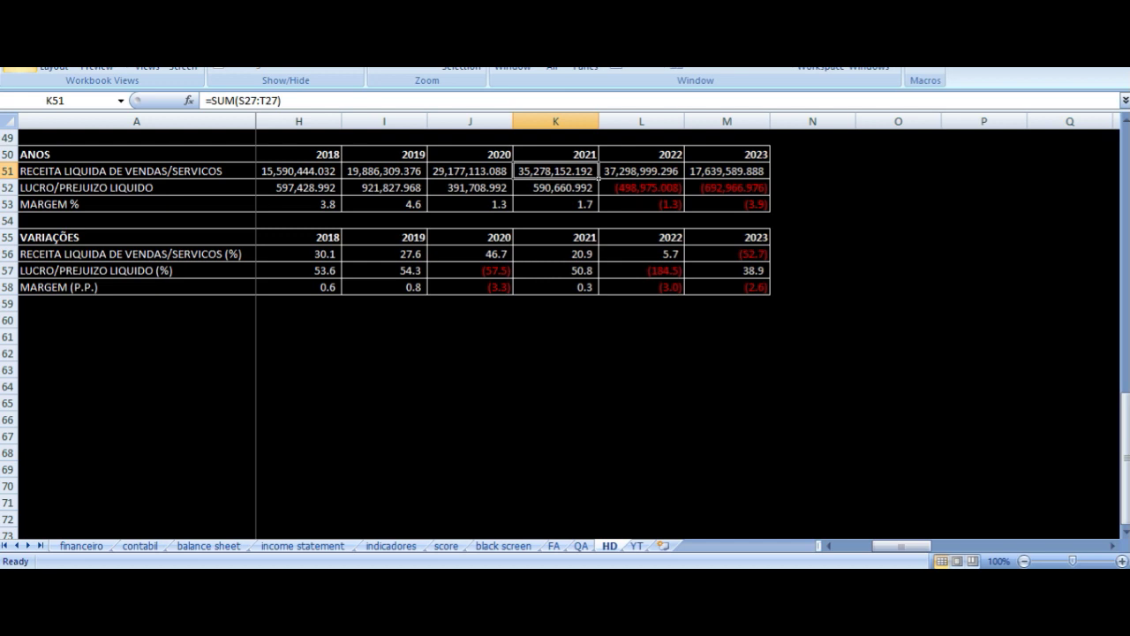
key("Right")
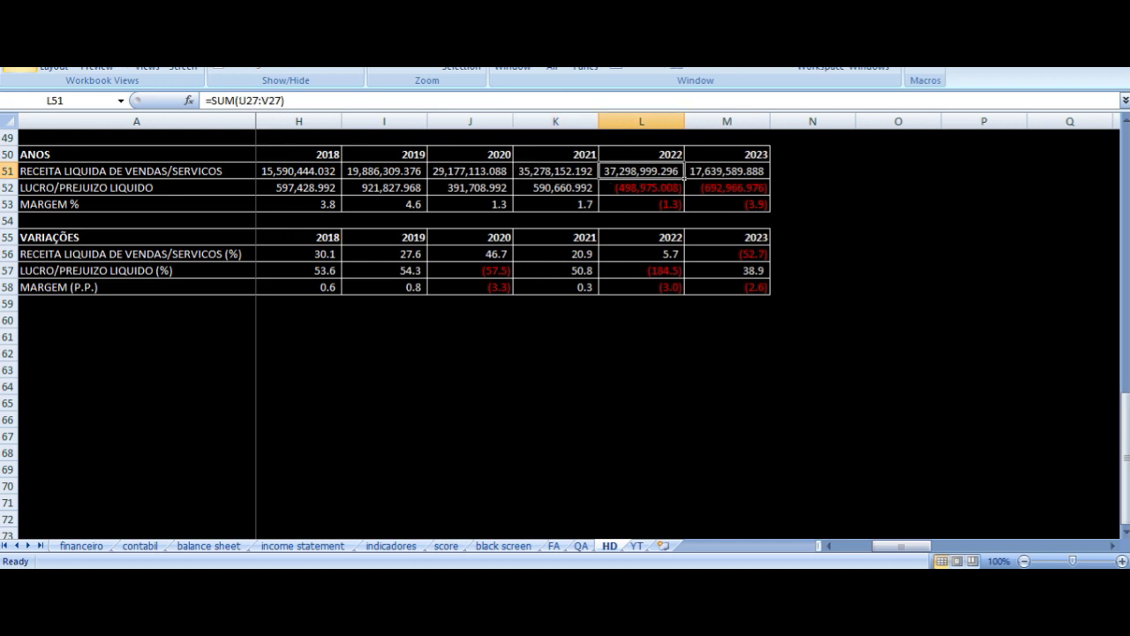
key("Down")
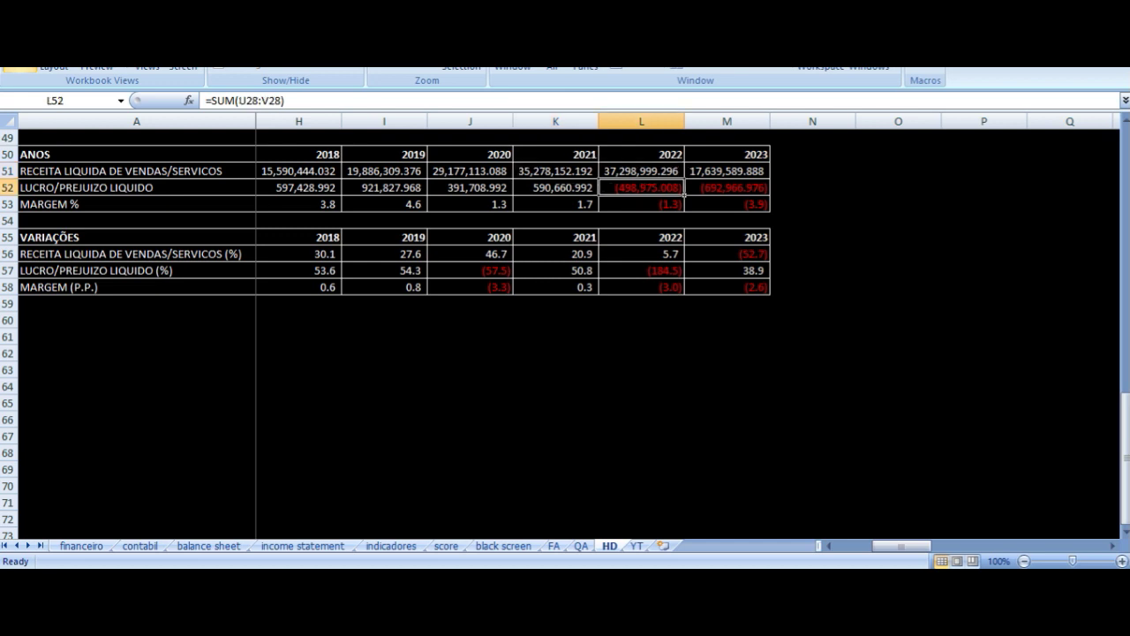
key("Left")
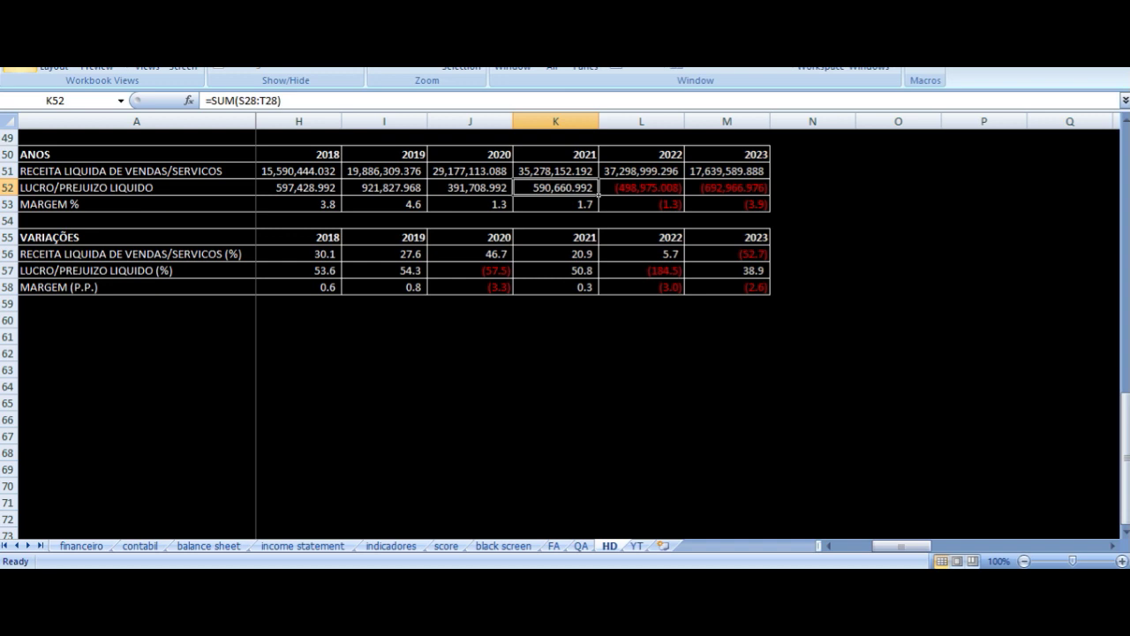
key("Right")
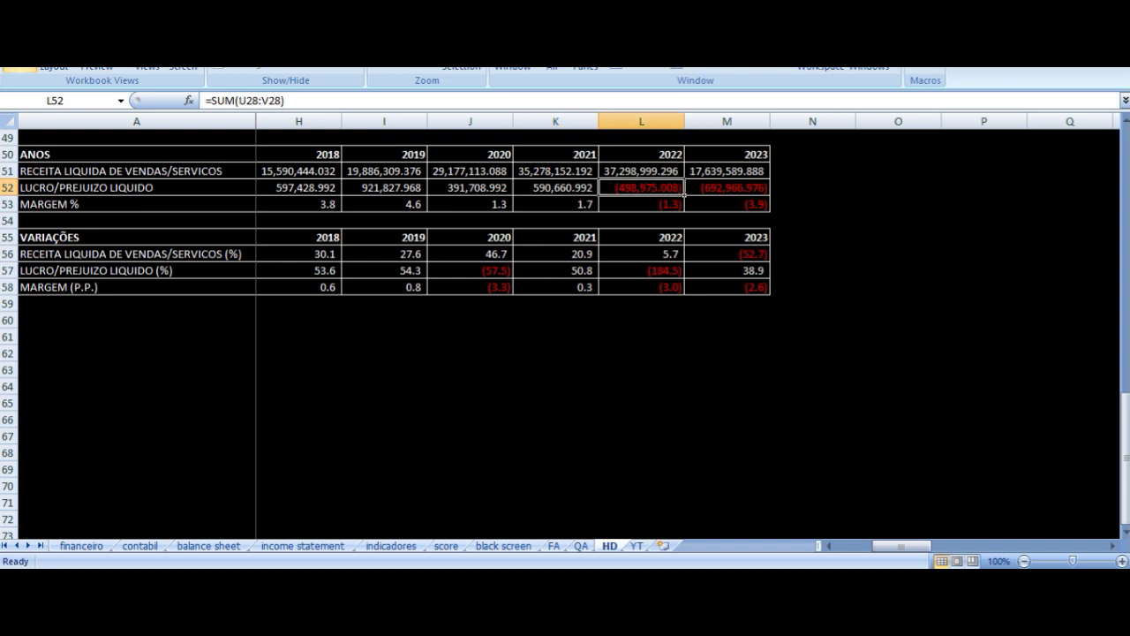
key("Up")
key("Up")
key("Left")
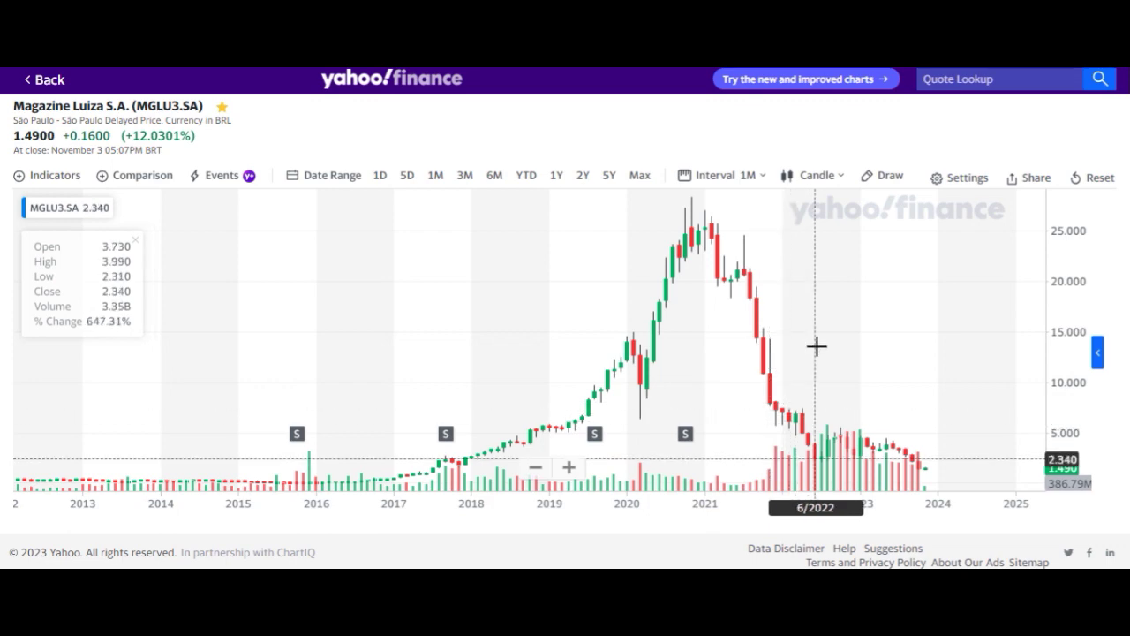
Step: Switch to the Yahoo Finance chart and examine the monthly price movement across 2021 and 2022
scroll(816, 344, "up", 3)
scroll(816, 346, "up", 3)
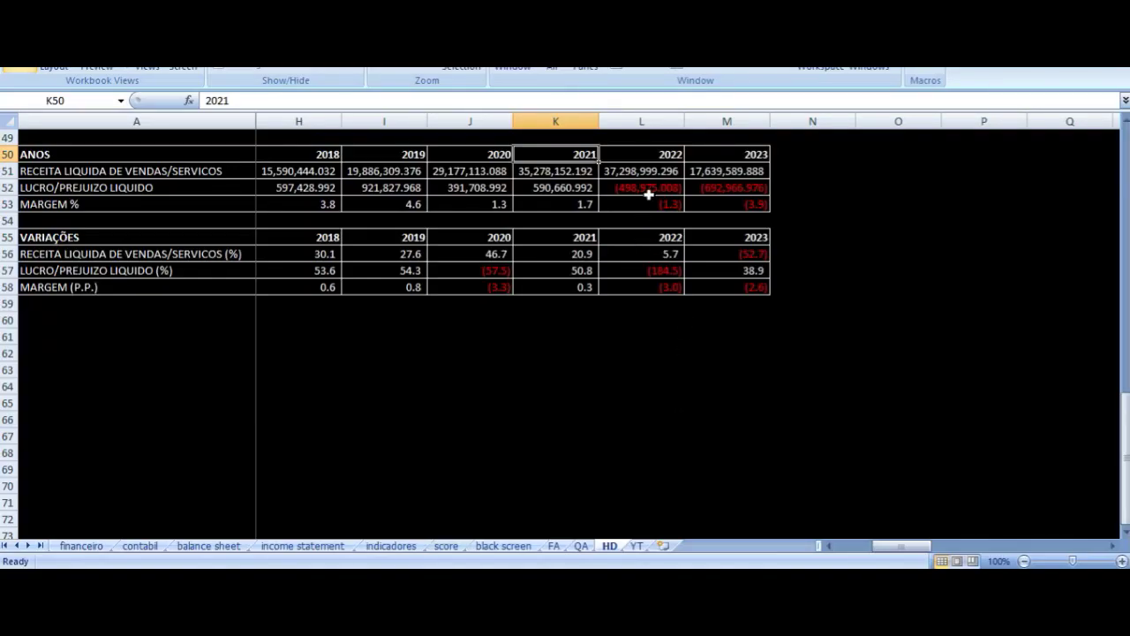
Step: Review the 2021 and 2022 columns of the ANOS table, covering net revenue, net profit and margin
left_click(628, 169)
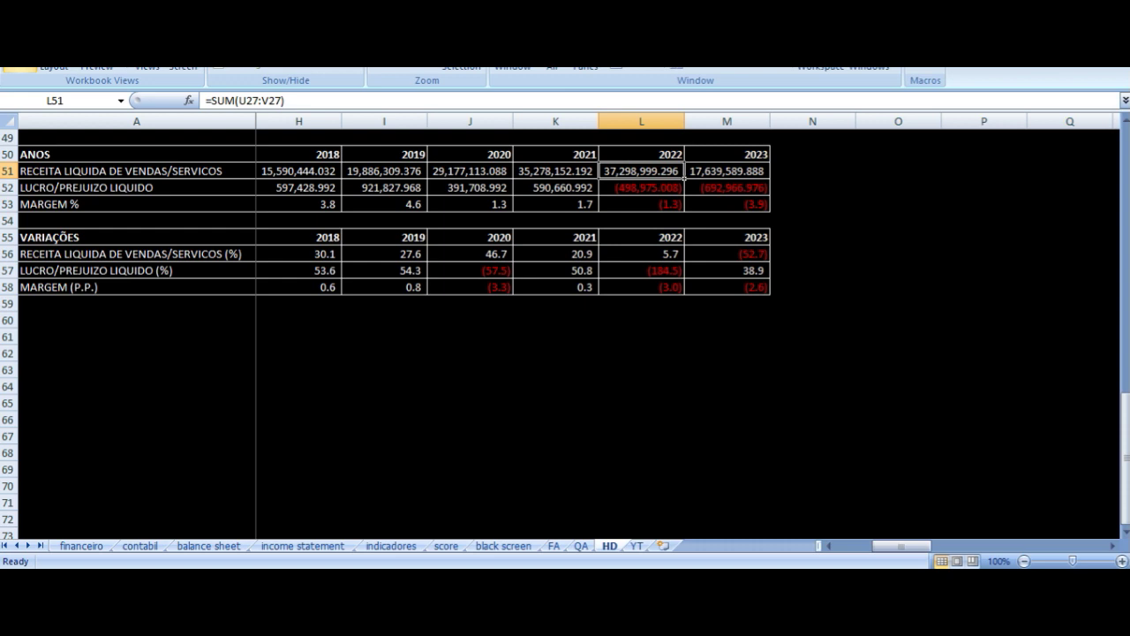
left_click(641, 154)
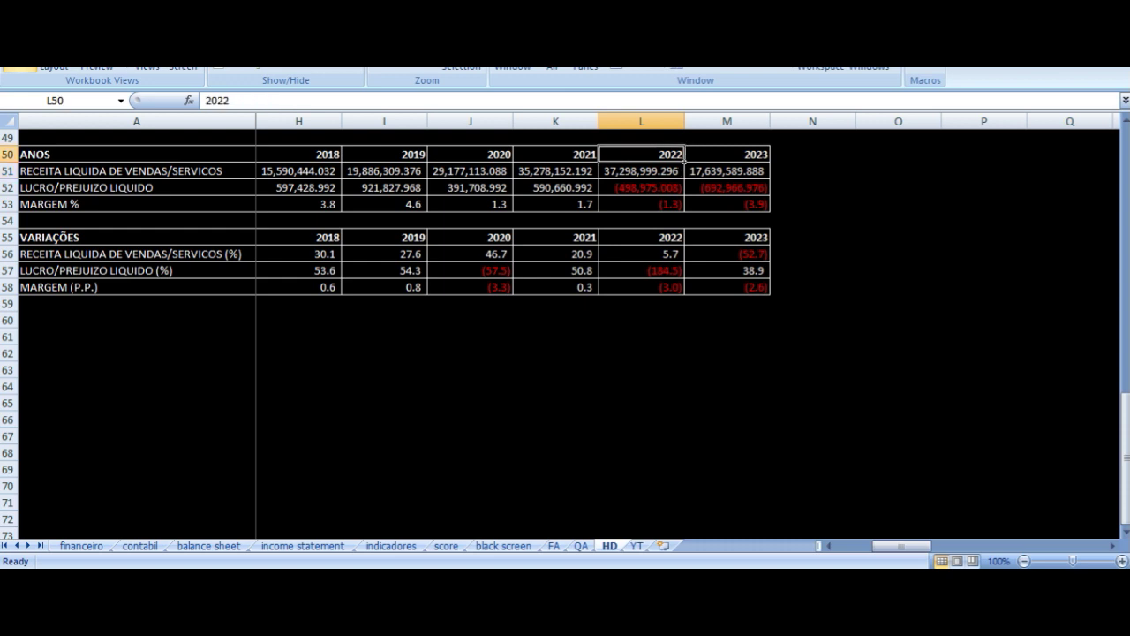
left_click(555, 154)
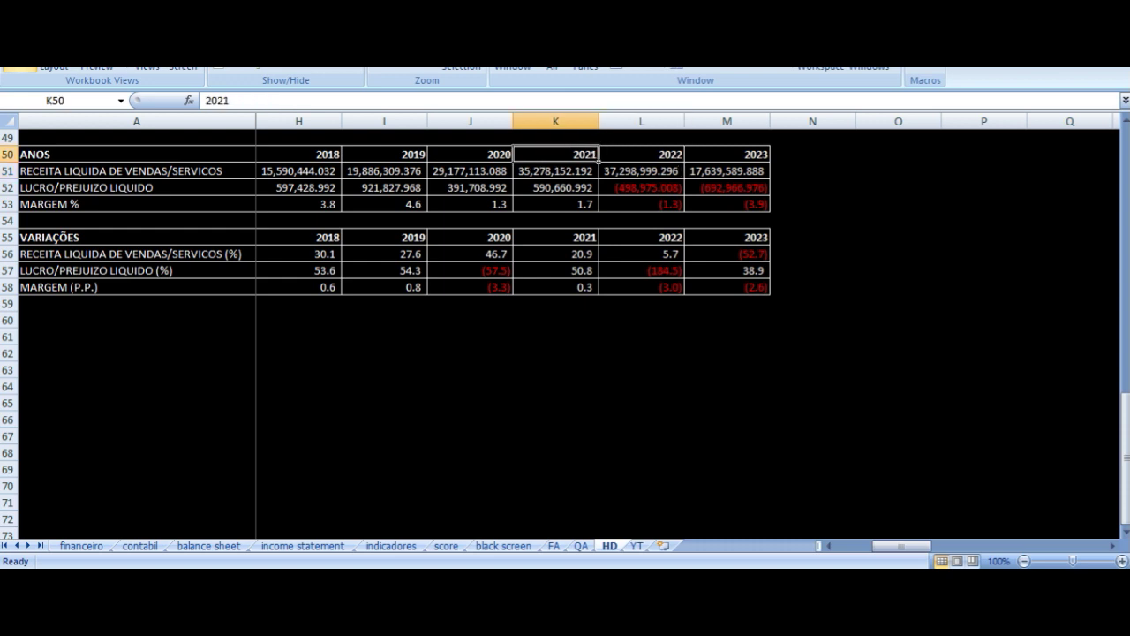
left_click(556, 171)
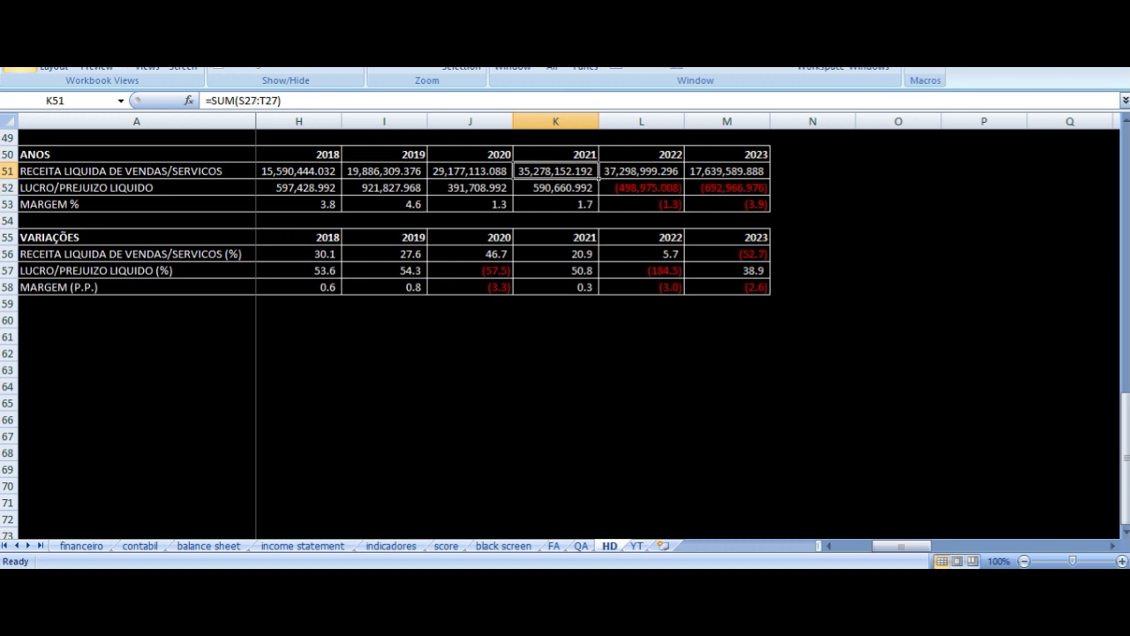
key("Down")
key("Down")
key("Up")
key("Up")
Step: Compare the 2022 and 2023 net revenue in the ANOS table and go through the 2022 column down to the margin
left_click(641, 170)
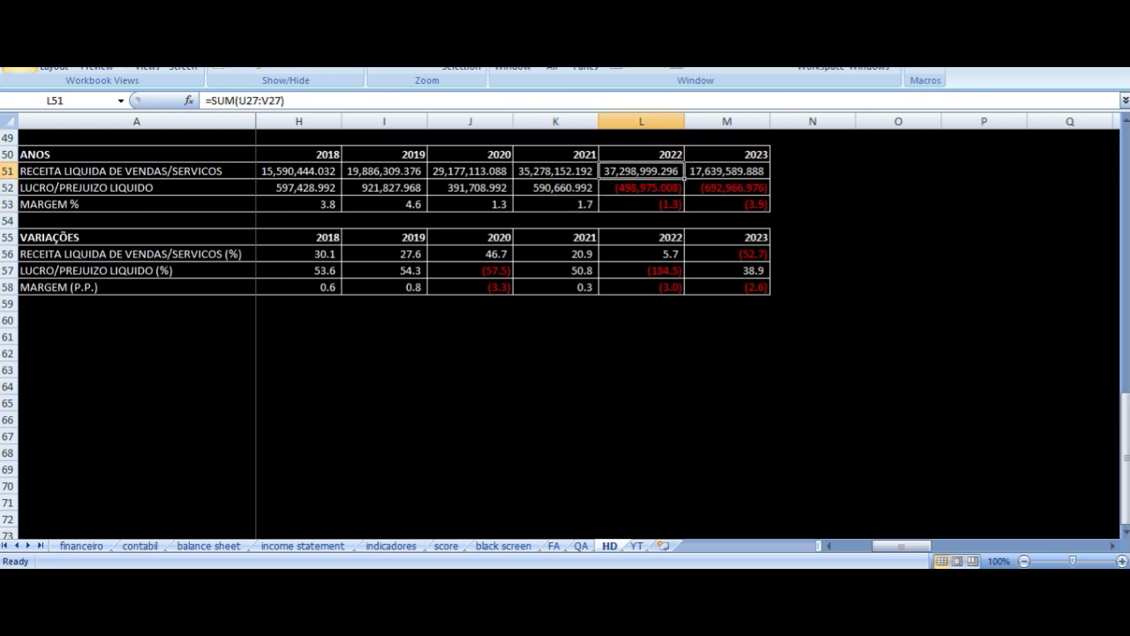
left_click(727, 170)
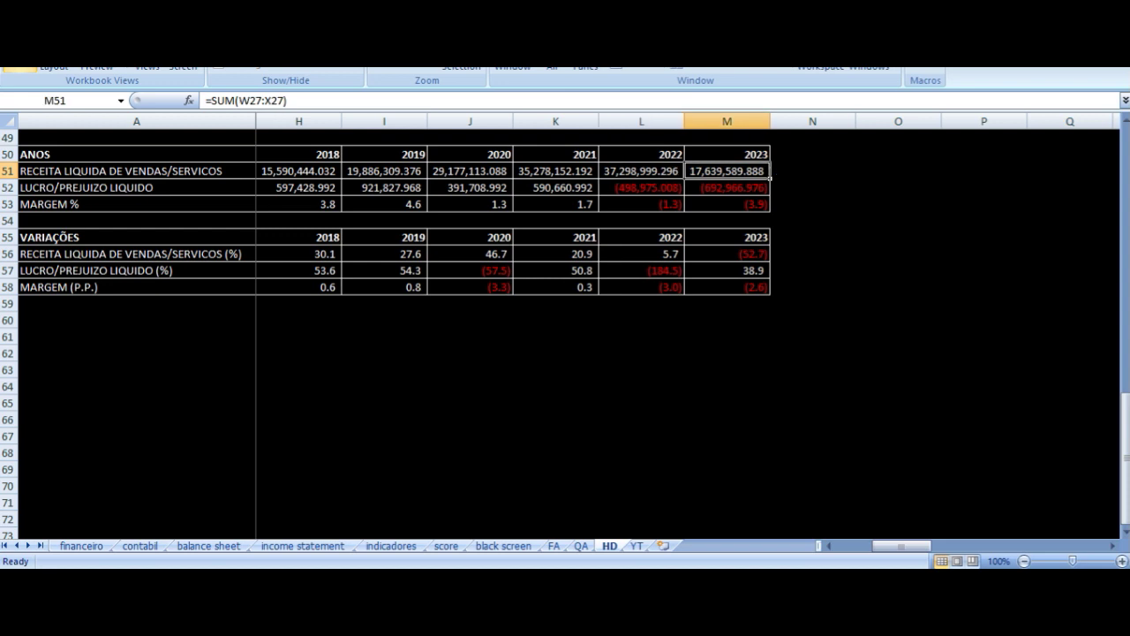
key("Left")
key("Down")
key("Down")
key("Down")
key("Up")
key("Up")
key("Up")
key("Up")
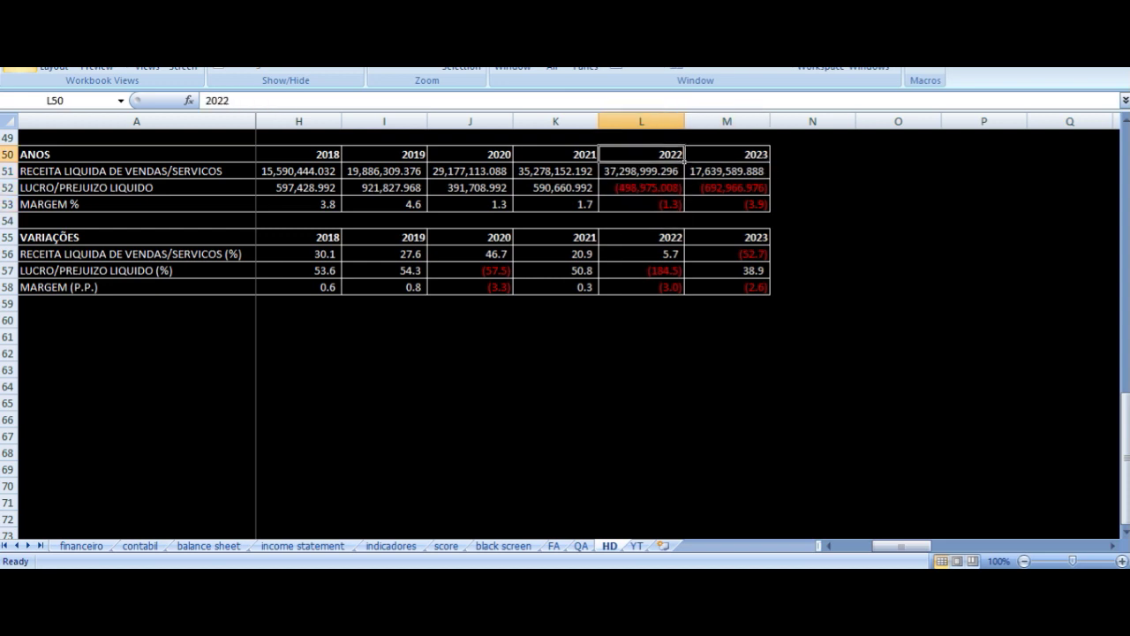
Step: Compare the net profit or loss for 2021, 2022 and 2023 in the ANOS table
key("Down")
key("Right")
key("Down")
key("Left")
key("Left")
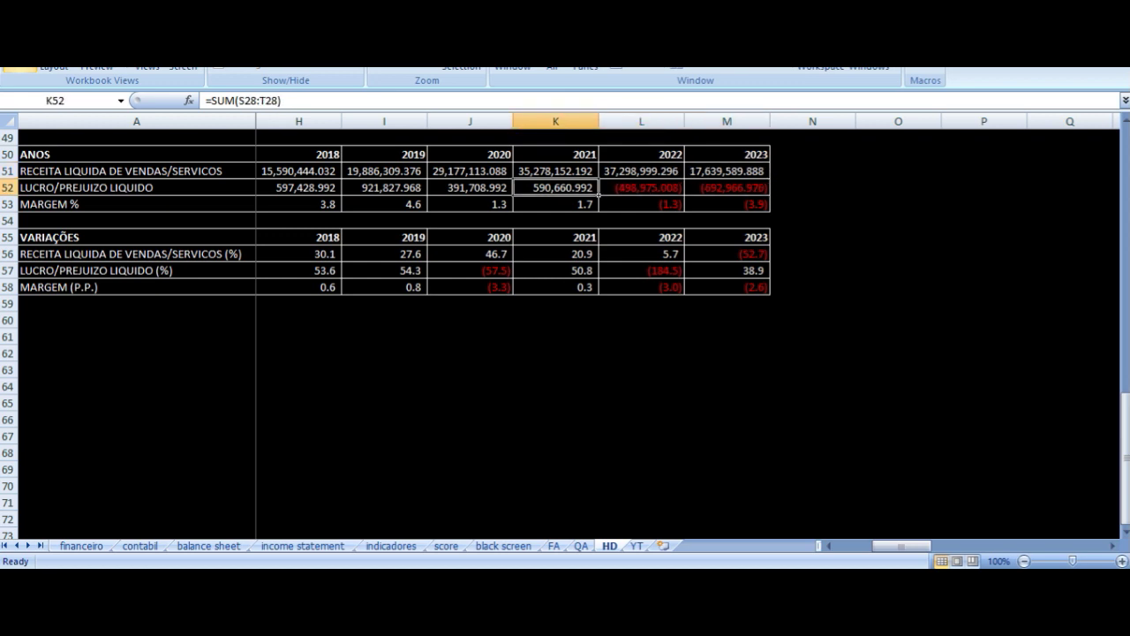
key("Right")
key("Up")
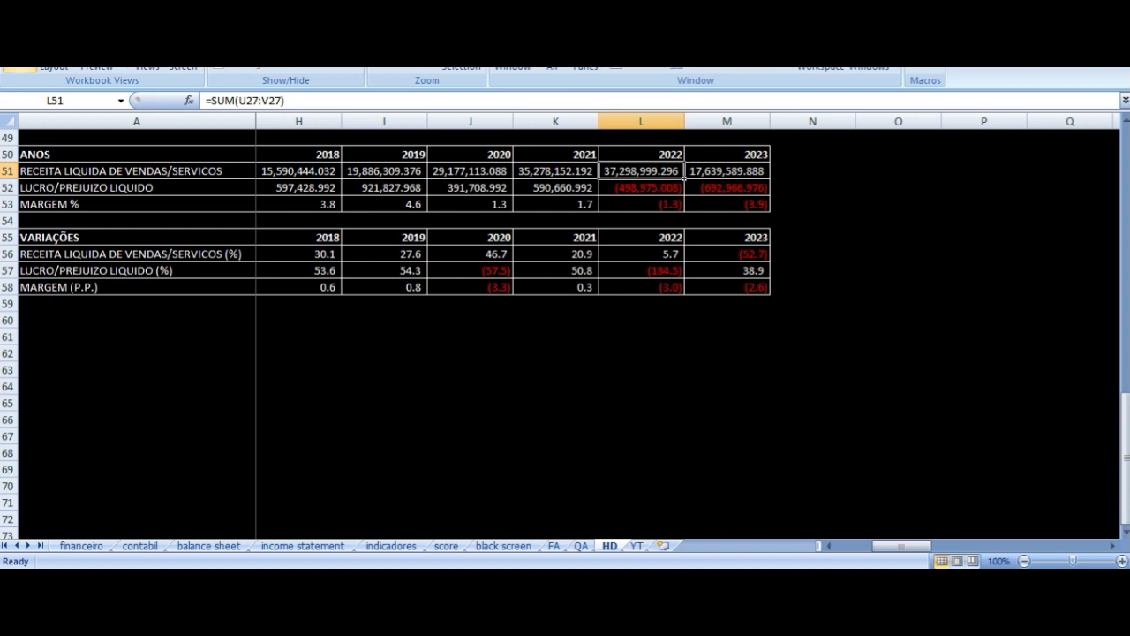
Step: Compare the 2023 net revenue, net result and margin with the 2022 figures in the ANOS table
key("Right")
key("Left")
key("Down")
key("Right")
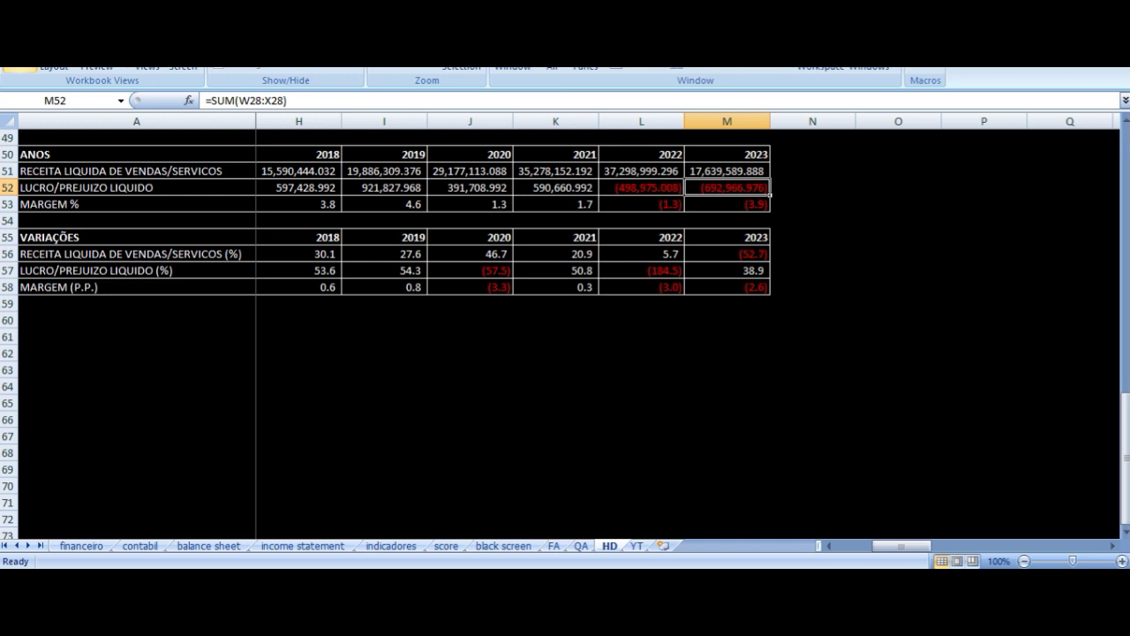
key("Down")
key("Down")
Step: Go up through the 2023 column to the rows above the ANOS table
key("Up")
key("Up")
key("Up")
key("Up")
key("Up")
key("Up")
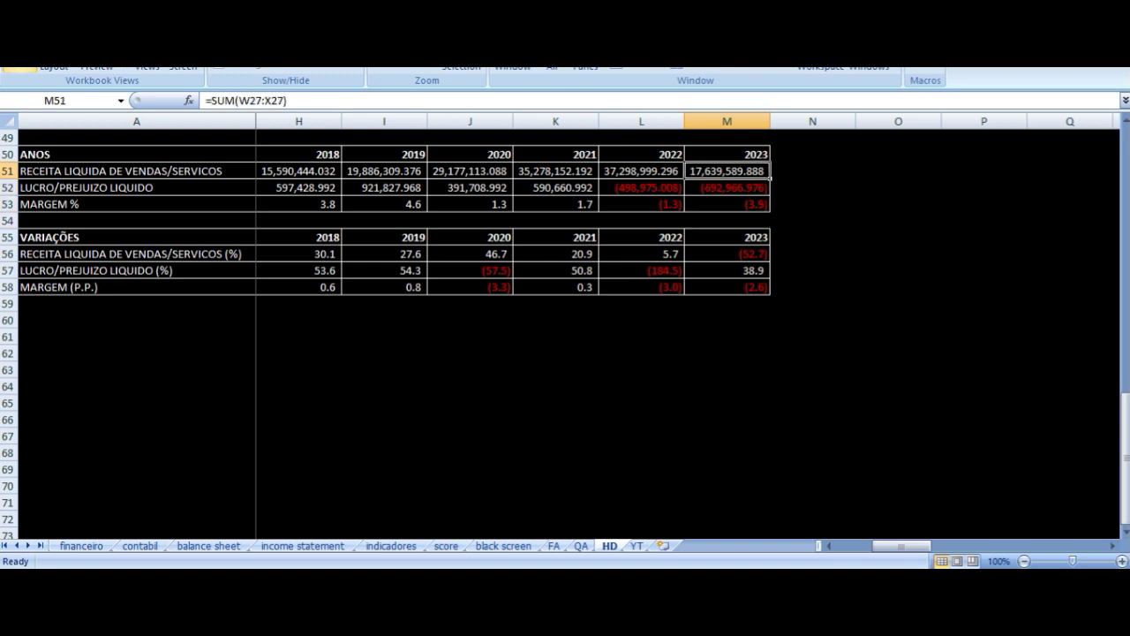
key("Up")
key("Up")
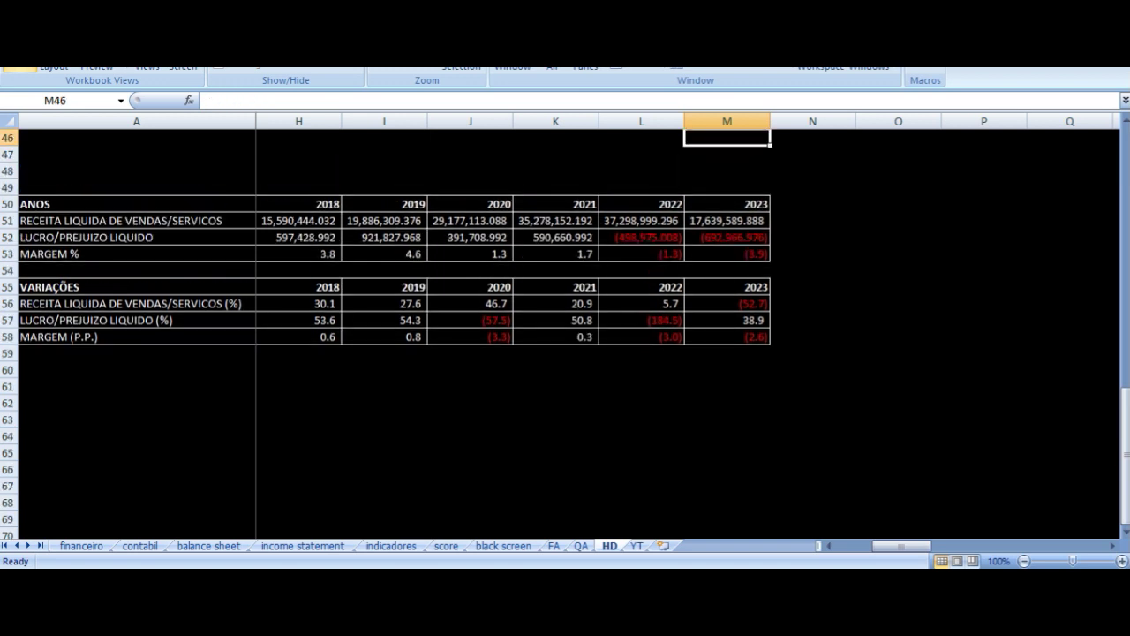